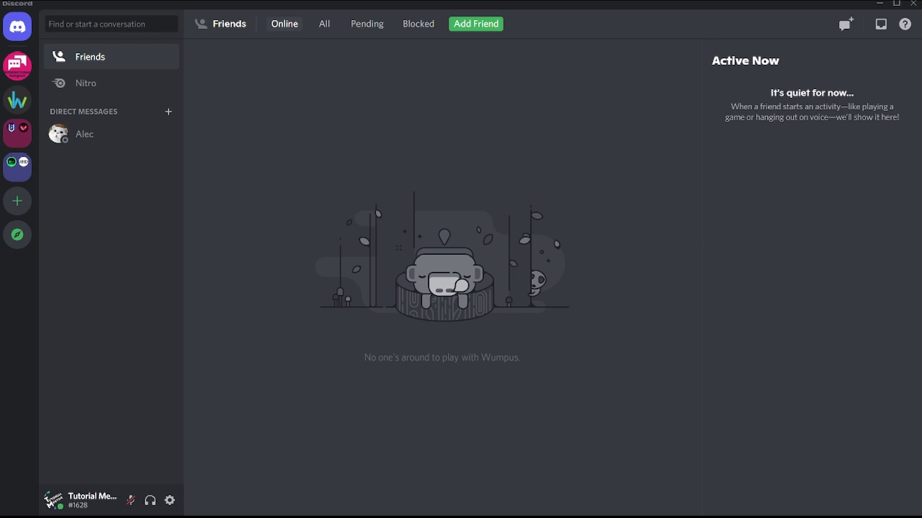
Start two-factor authentication setup with the account password, then close the setup window and User Settings
click(169, 500)
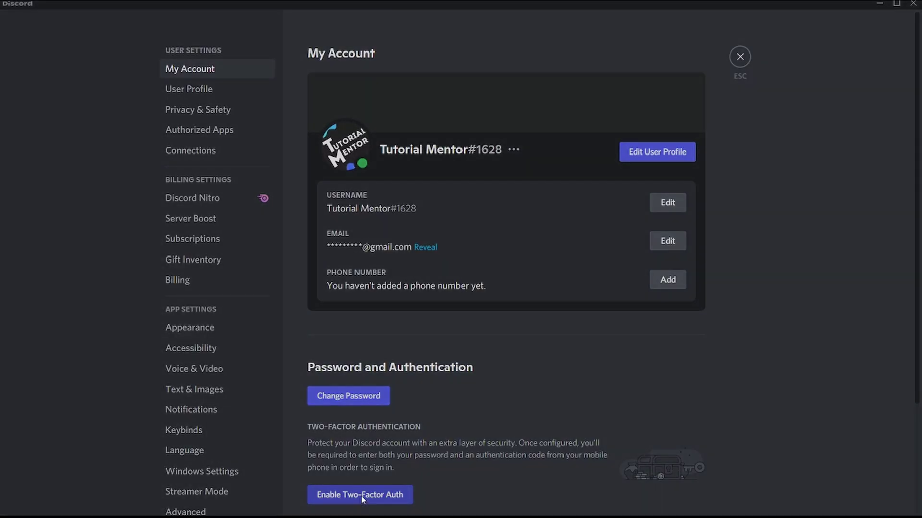
click(361, 495)
text(*********)
key(Return)
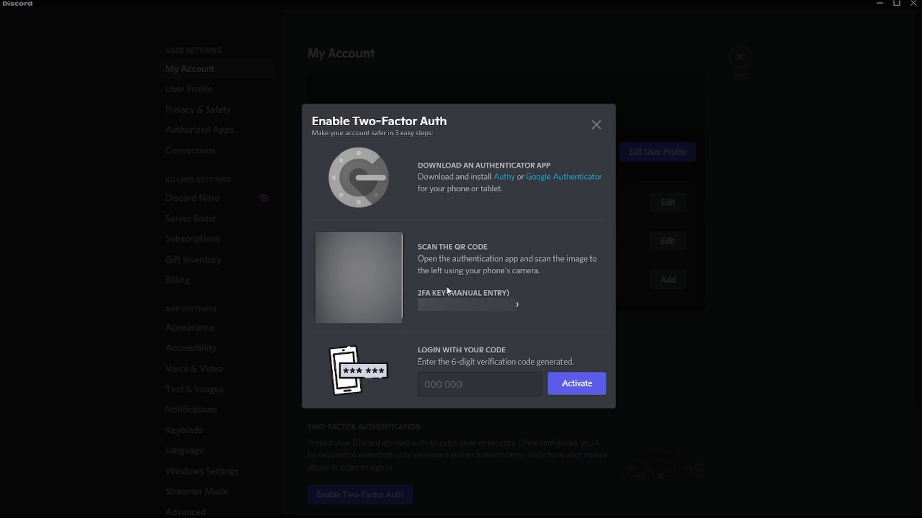
click(771, 288)
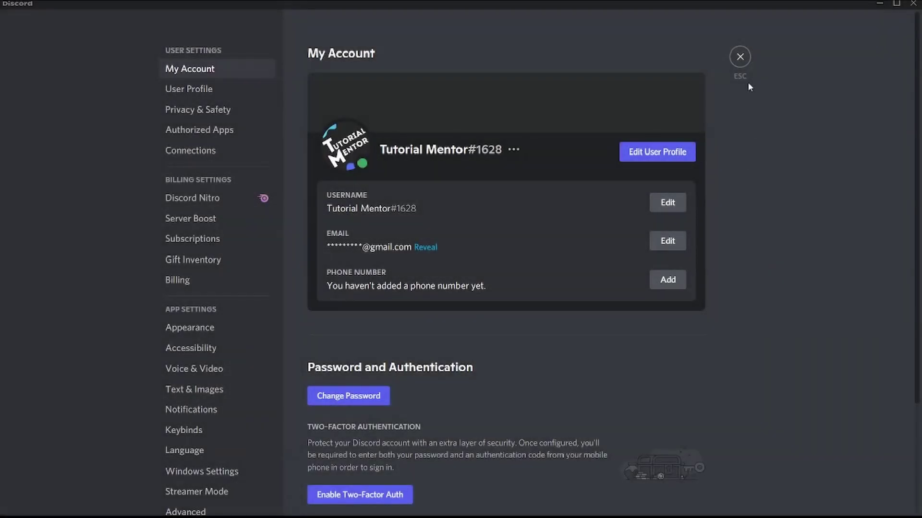
click(739, 57)
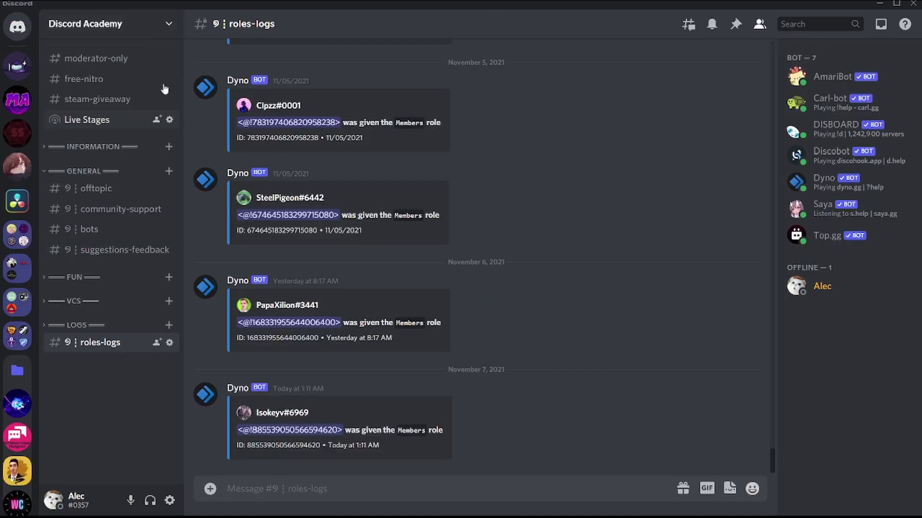
Turn on Discord Academy's moderator 2FA requirement with the authentication code, save, and close Server Settings
click(163, 19)
click(115, 100)
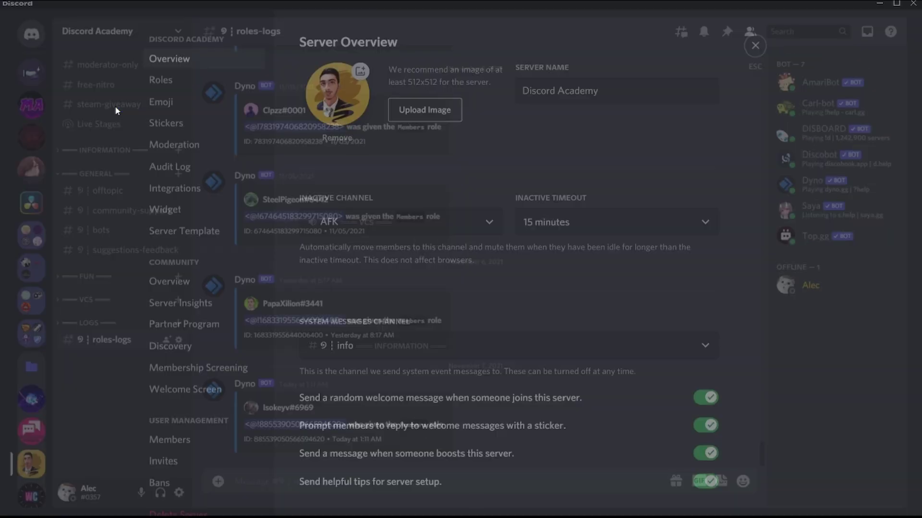
click(206, 152)
scroll(415, 340, down, 5)
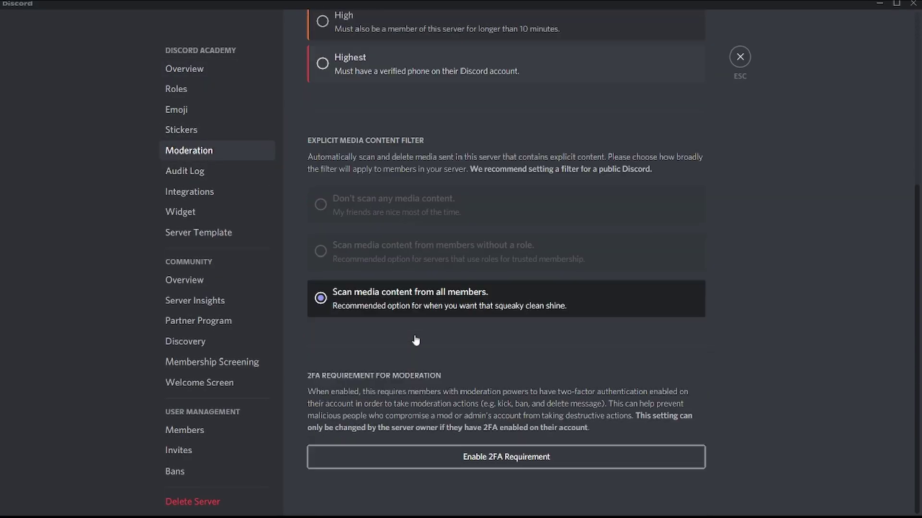
click(453, 468)
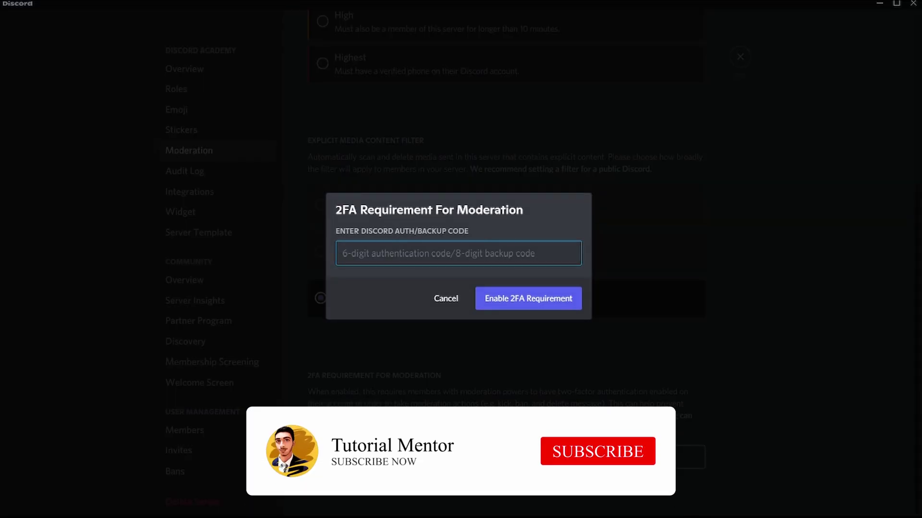
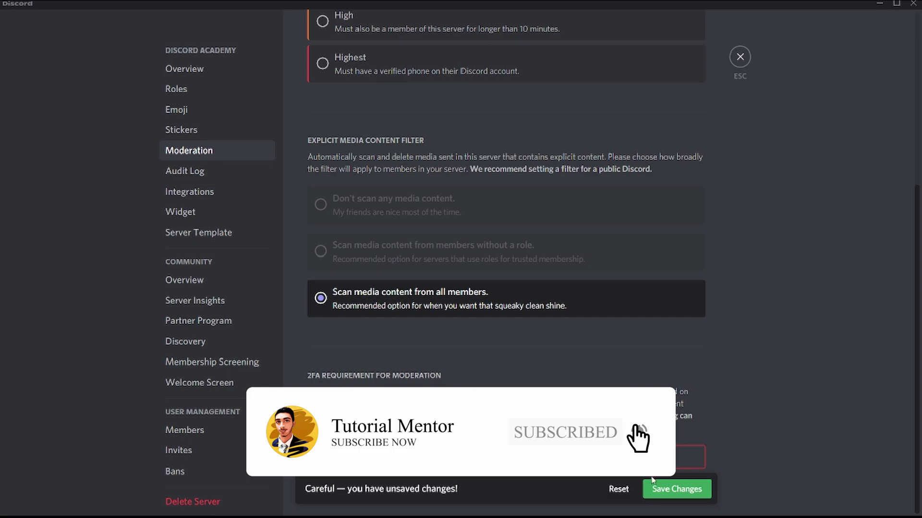
click(653, 486)
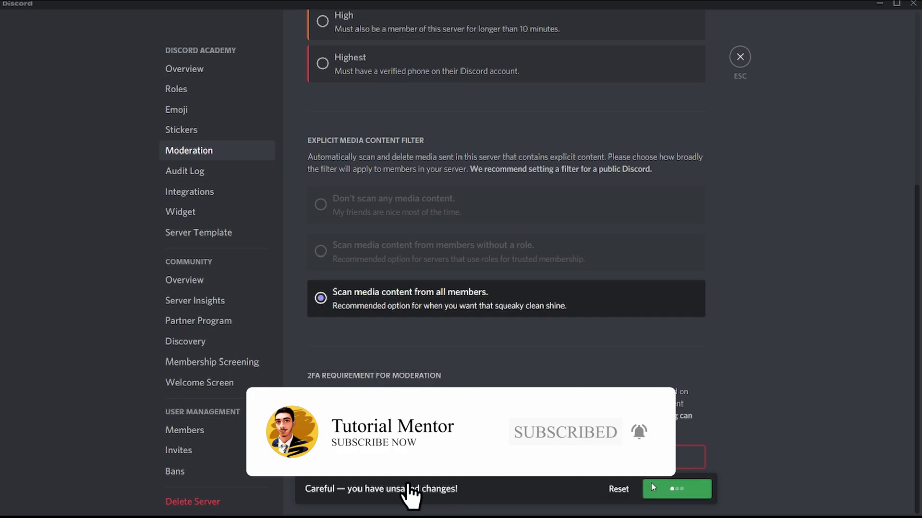
click(744, 55)
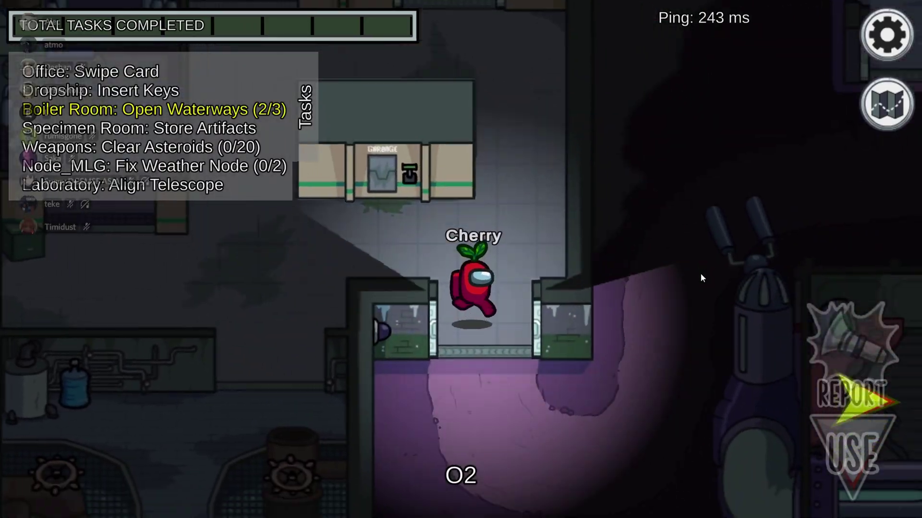
Walk past Weapons to the Open Waterways valve and turn the wheel to raise the water
key(s)
key(w)
key(d)
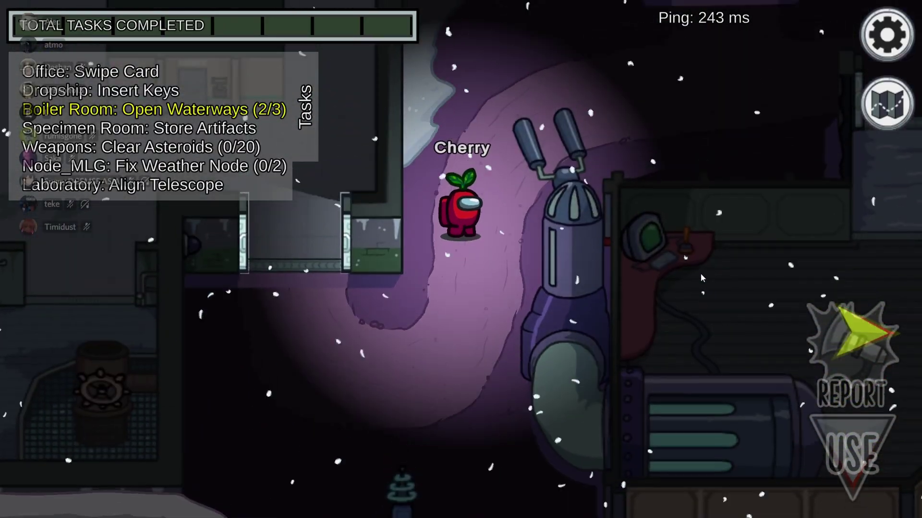
key(s)
key(w)
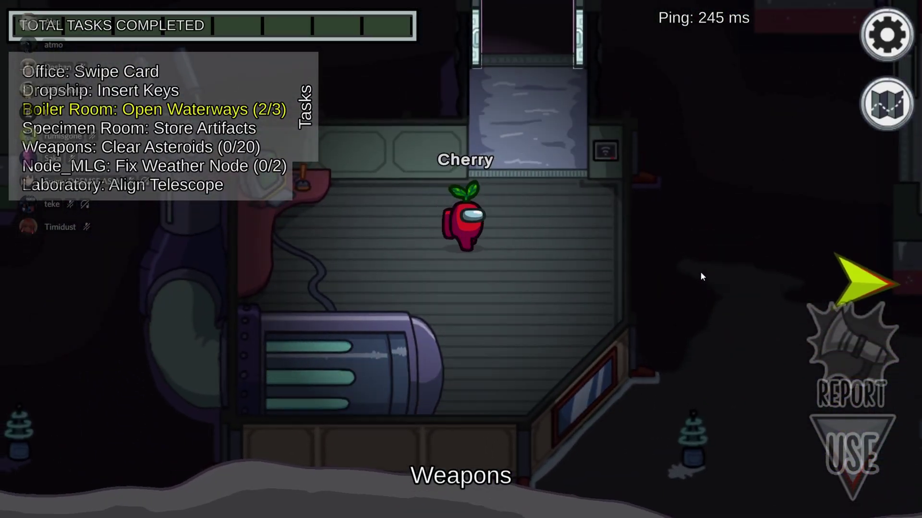
key(d)
key(s)
key(d)
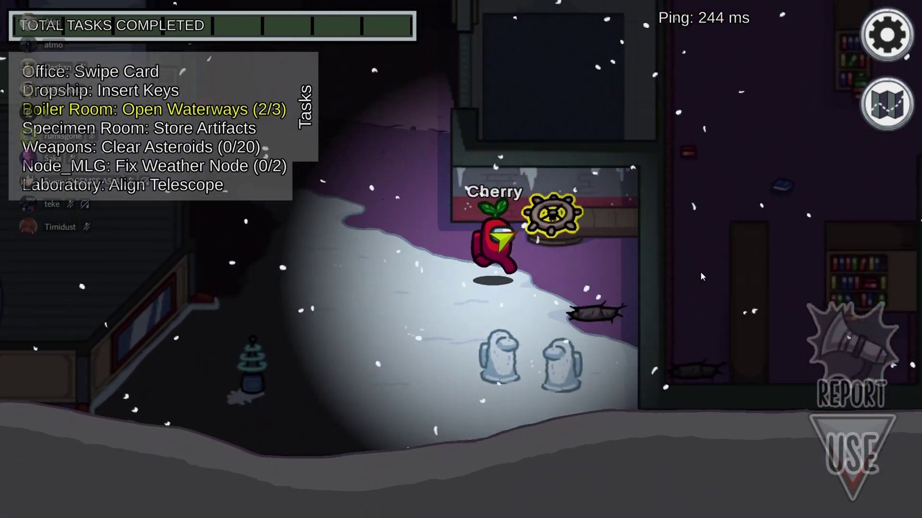
key(e)
drag(336, 63, 724, 365)
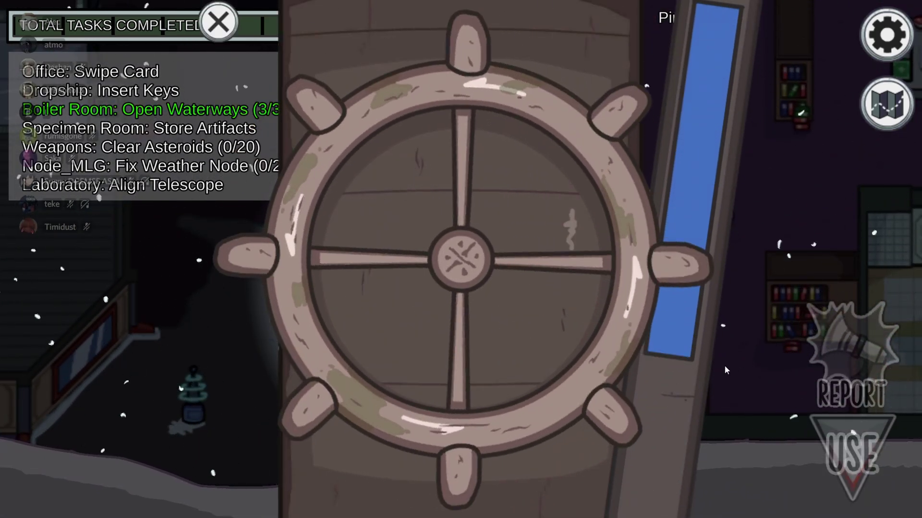
Walk from the Office past Admin and through Decontamination into the Specimen Room
key(d)
key(w)
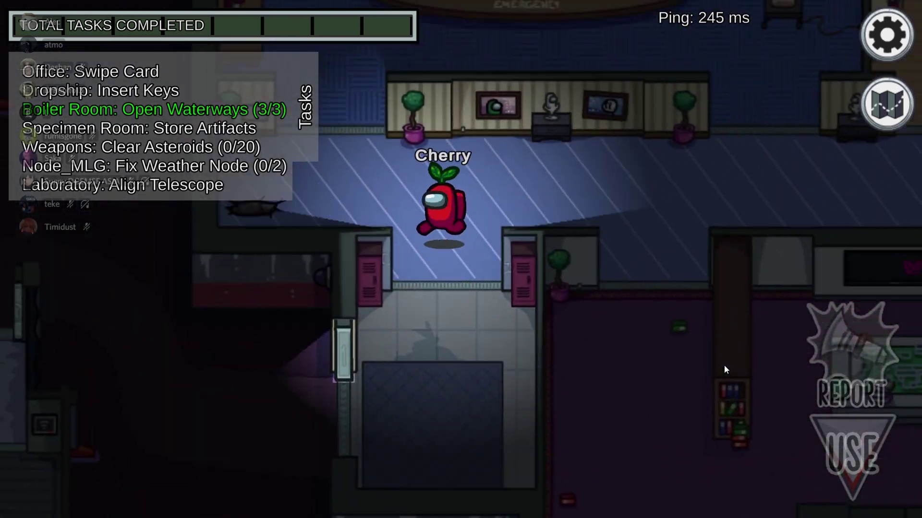
key(r)
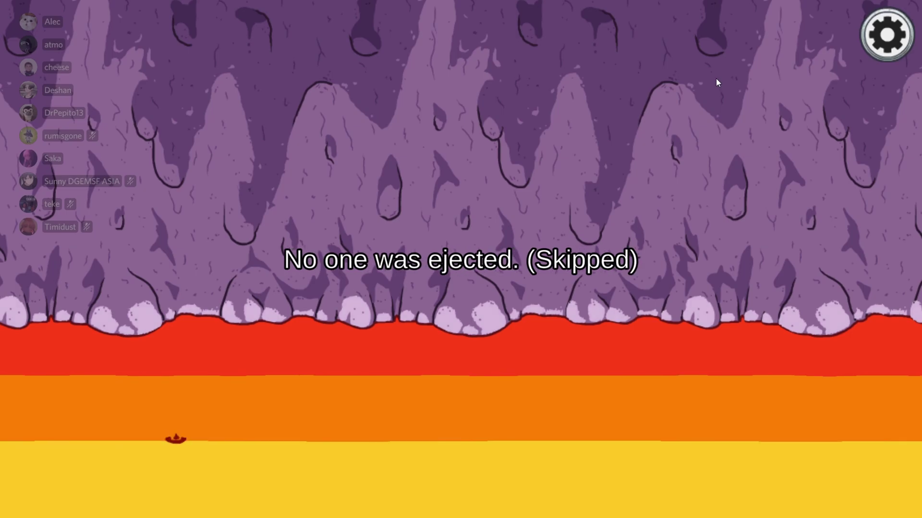
key(d)
key(s)
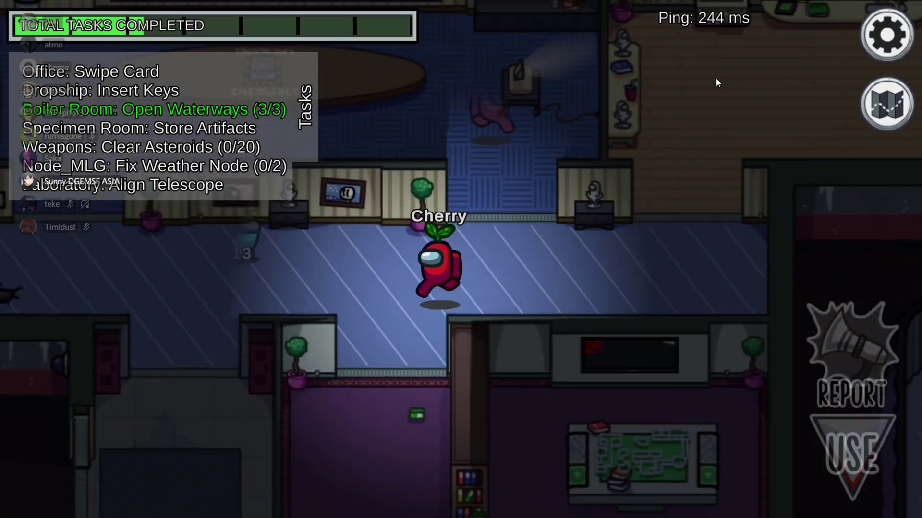
key(d)
key(s)
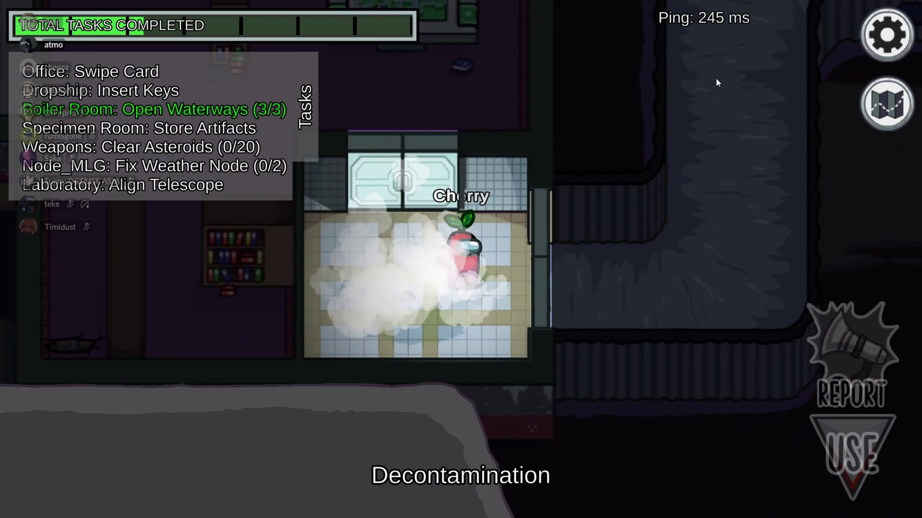
key(d)
key(w)
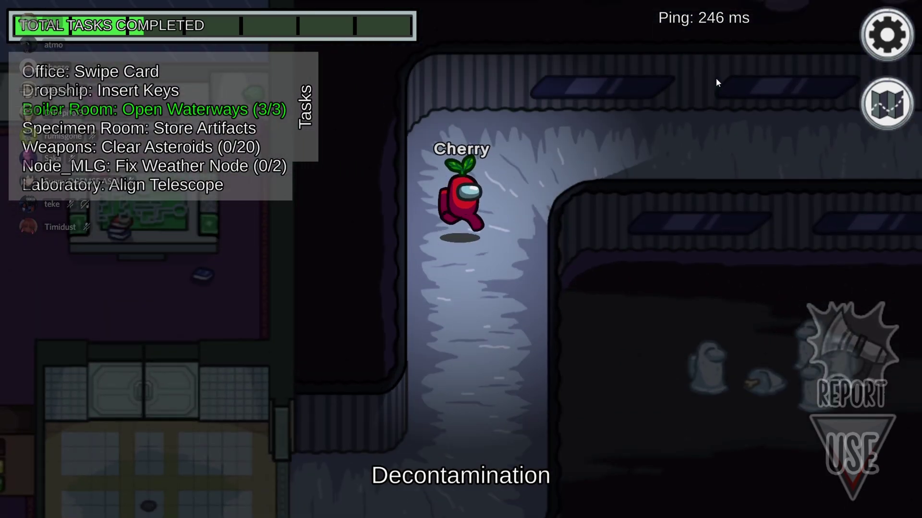
key(d)
key(d)
key(s)
Store the diamond, leaf, crystal and skull in their matching artifact-case slots
key(w)
key(e)
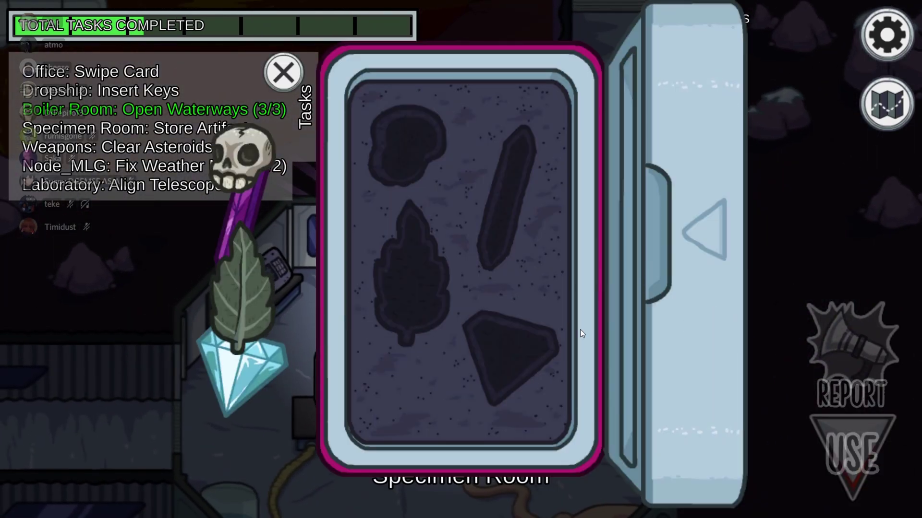
drag(287, 356, 500, 358)
drag(242, 288, 416, 269)
drag(240, 202, 504, 197)
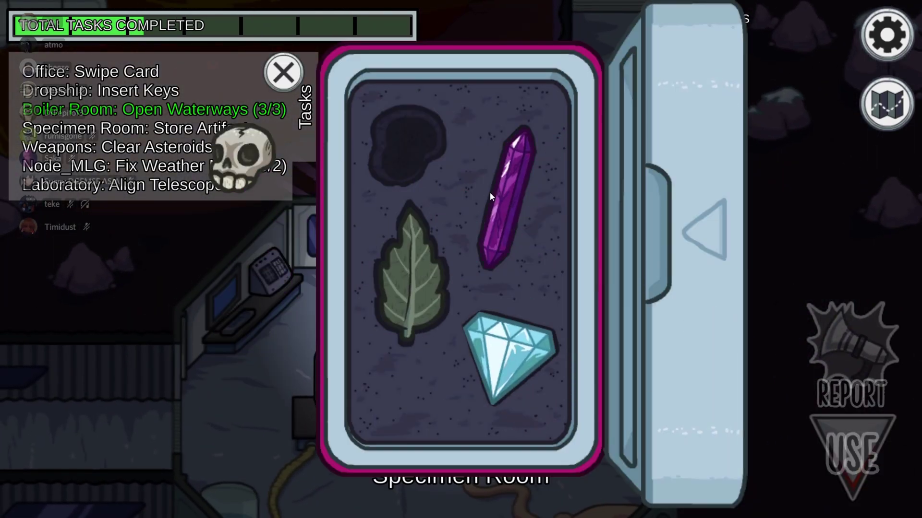
drag(242, 156, 390, 135)
Walk back through Decontamination into the Laboratory and start the Align Telescope task
key(w)
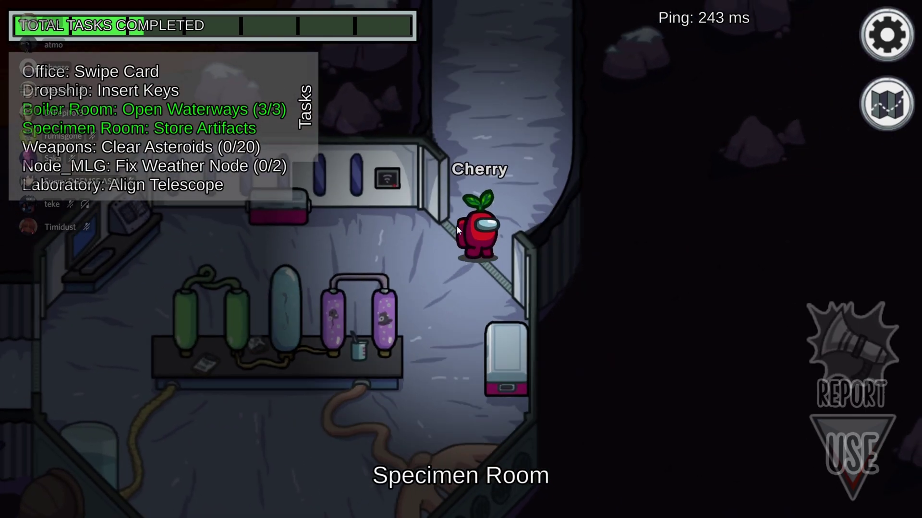
key(w)
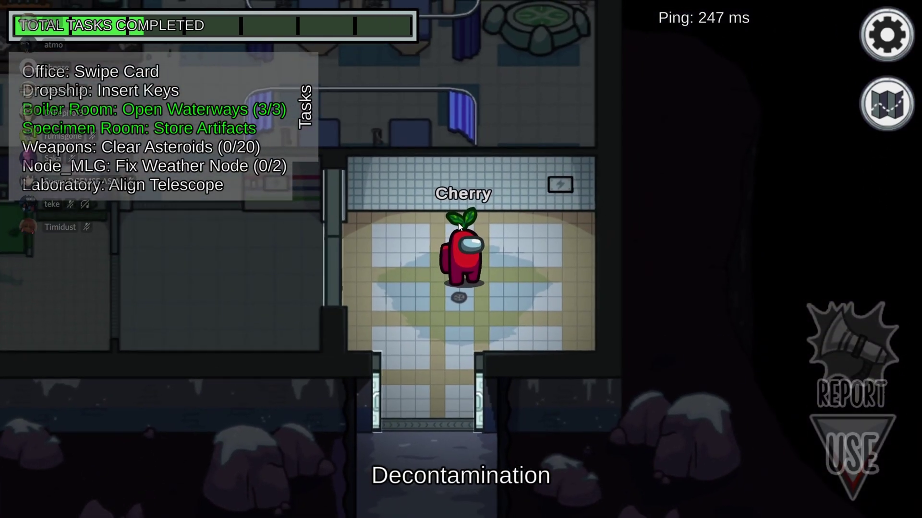
key(a)
key(d)
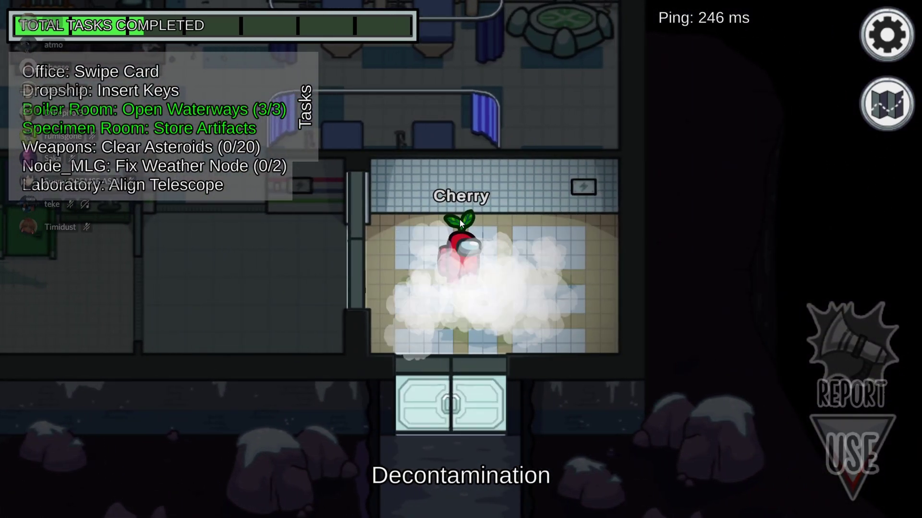
key(w)
key(a)
key(d)
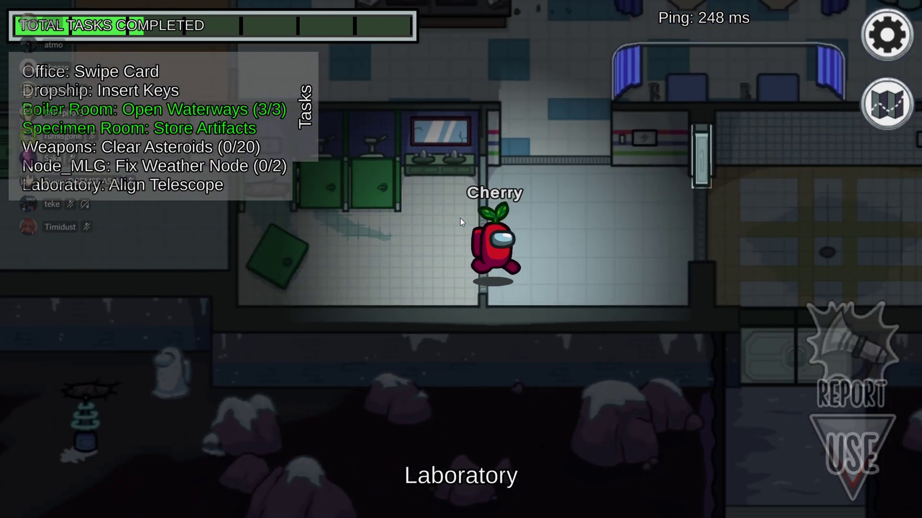
key(d)
key(a)
key(w)
key(e)
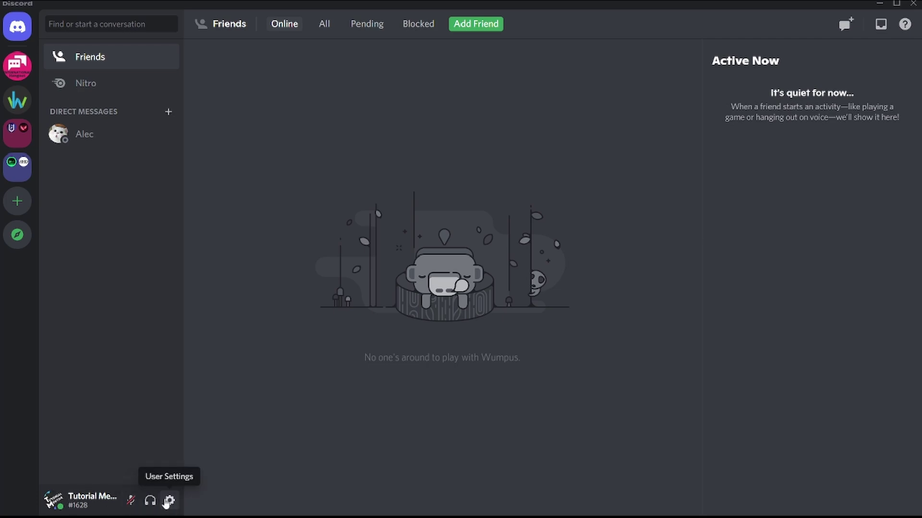
Choose Enable Two-Factor Auth under Password and Authentication and submit the account password
click(169, 501)
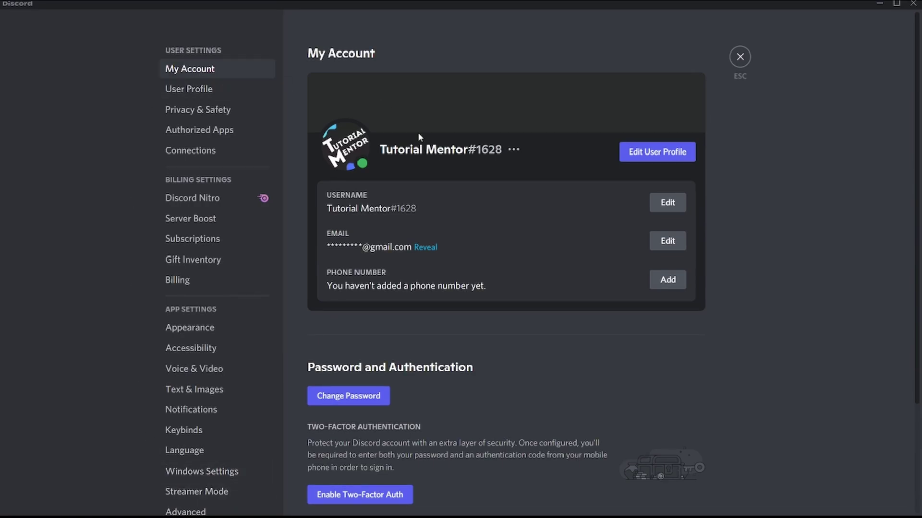
scroll(405, 263, down, 3)
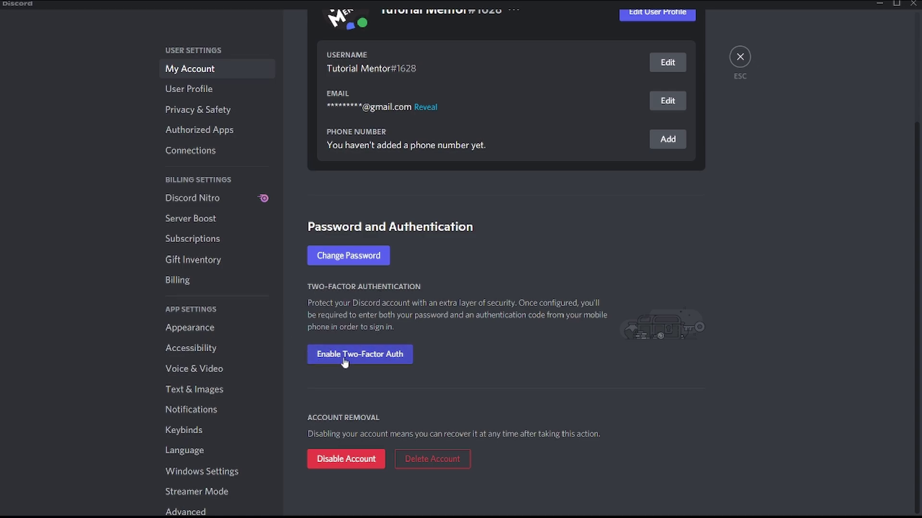
click(360, 354)
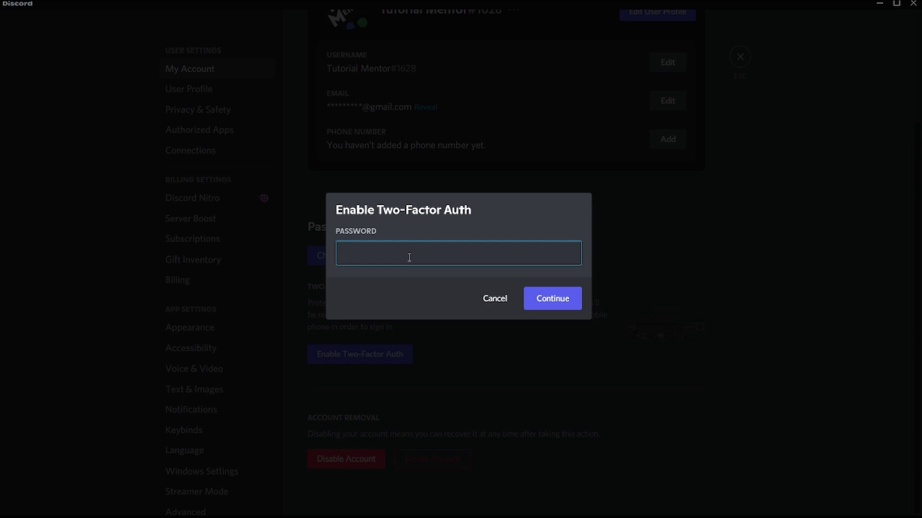
text(*******)
key(Return)
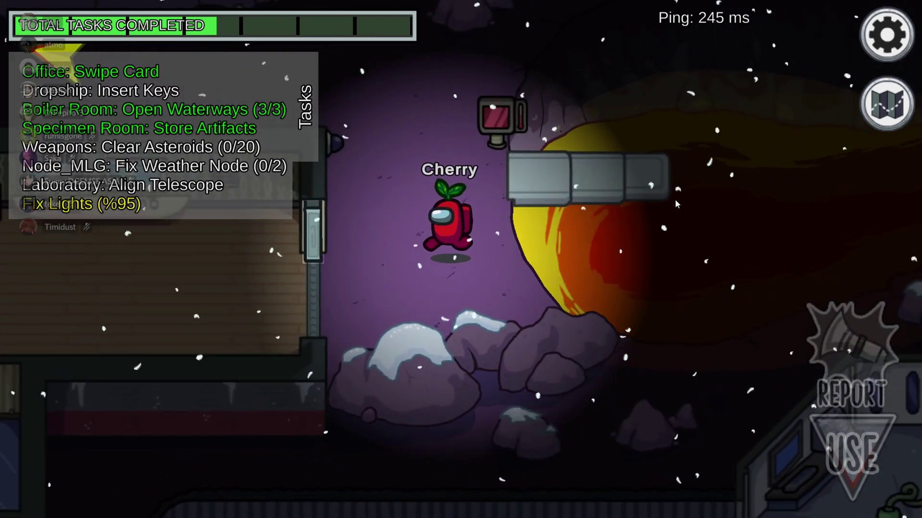
Route the path through the grid on the first weather node terminal
key(w)
key(w)
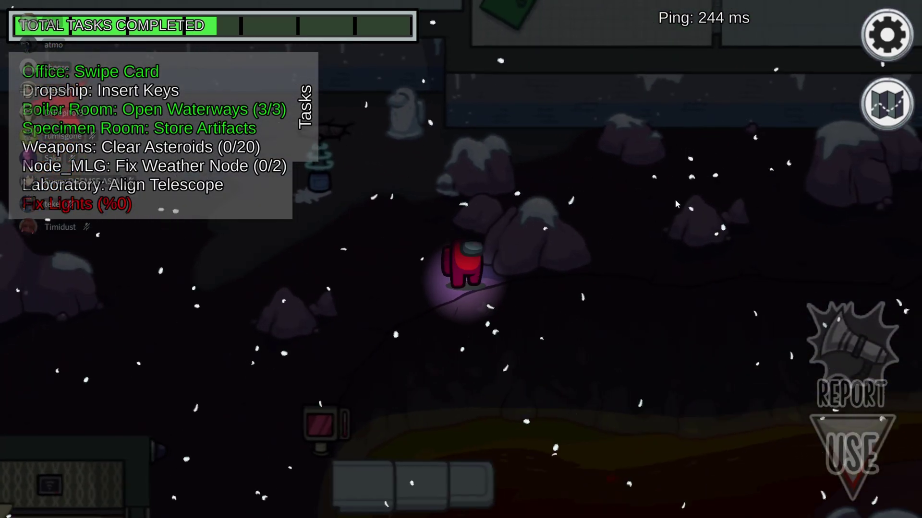
key(a)
key(e)
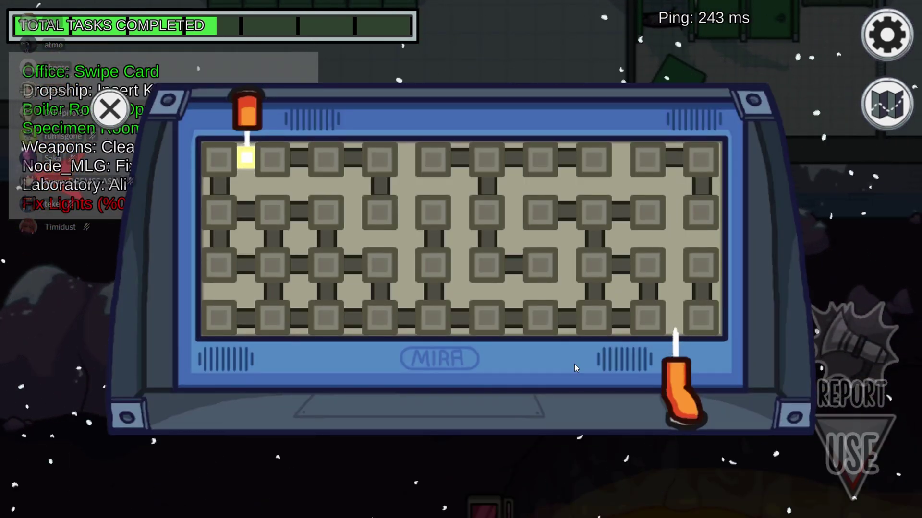
drag(247, 144, 405, 241)
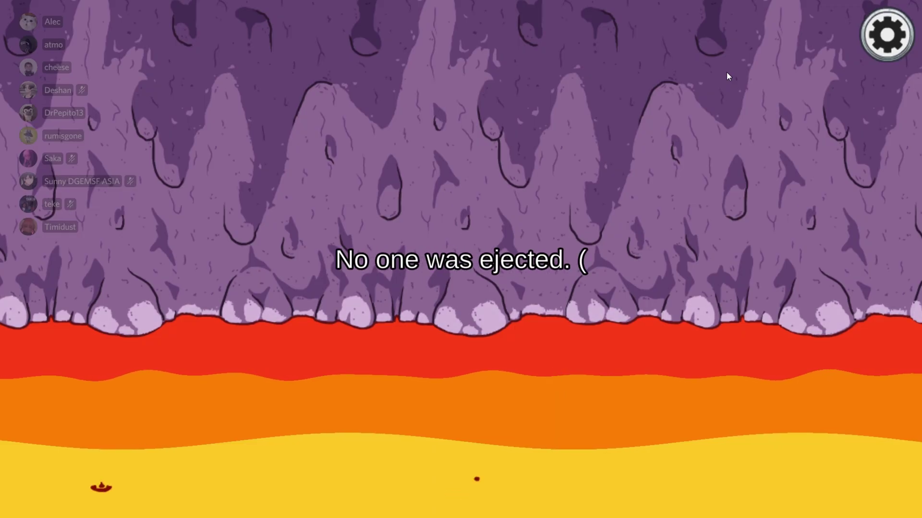
Walk across the snow into the Laboratory and complete the Node_MLG weather node
key(d)
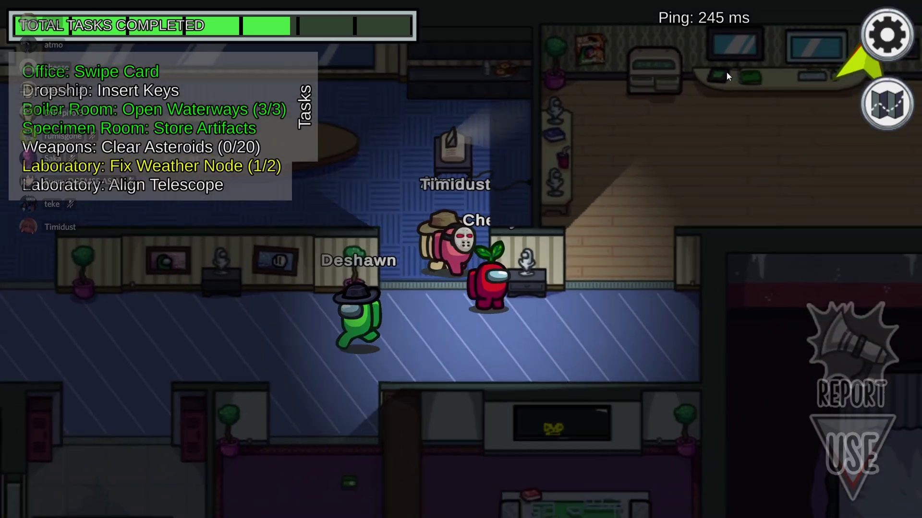
key(w)
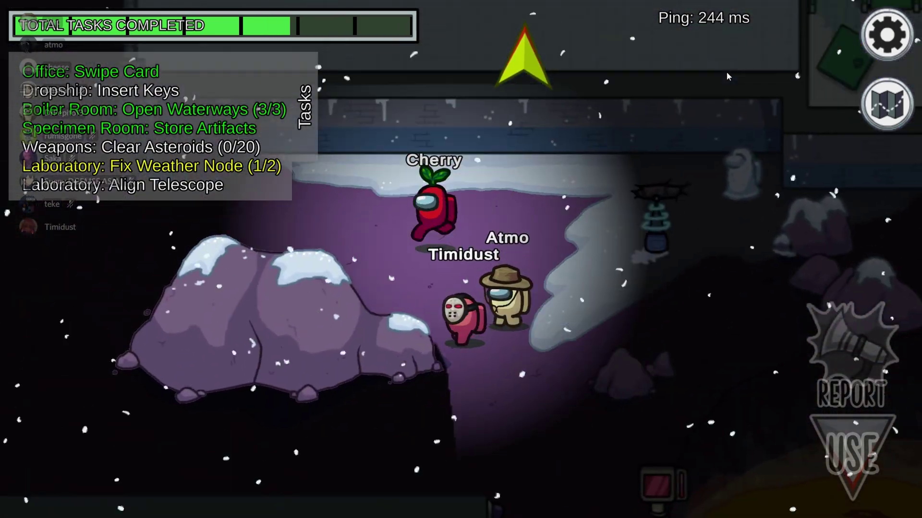
key(d)
key(w)
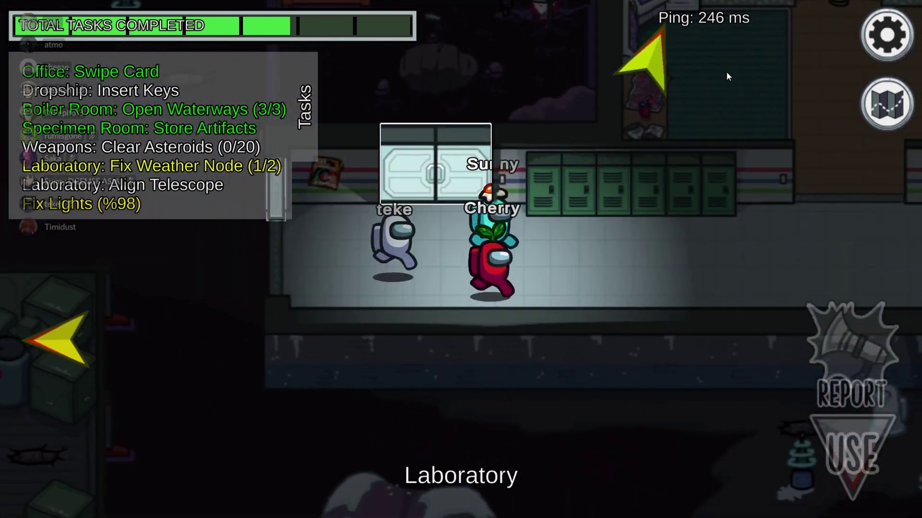
key(w)
key(a)
key(e)
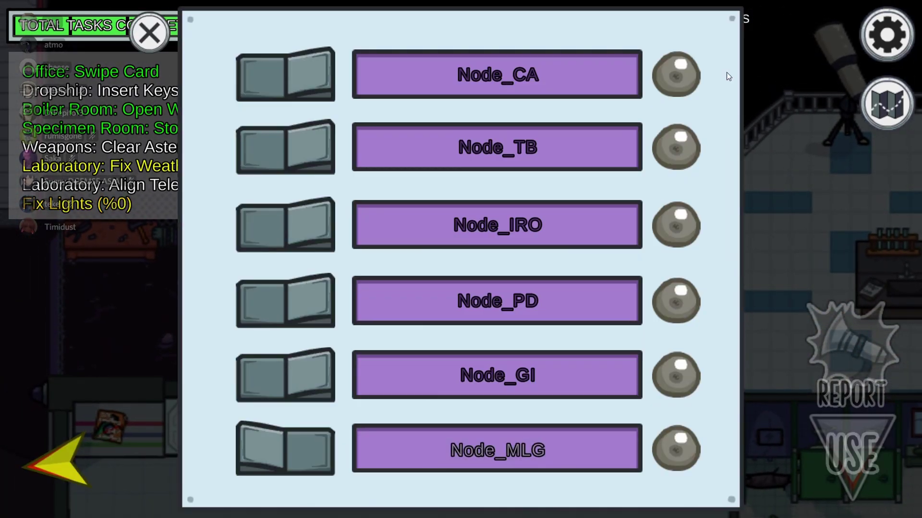
key(s)
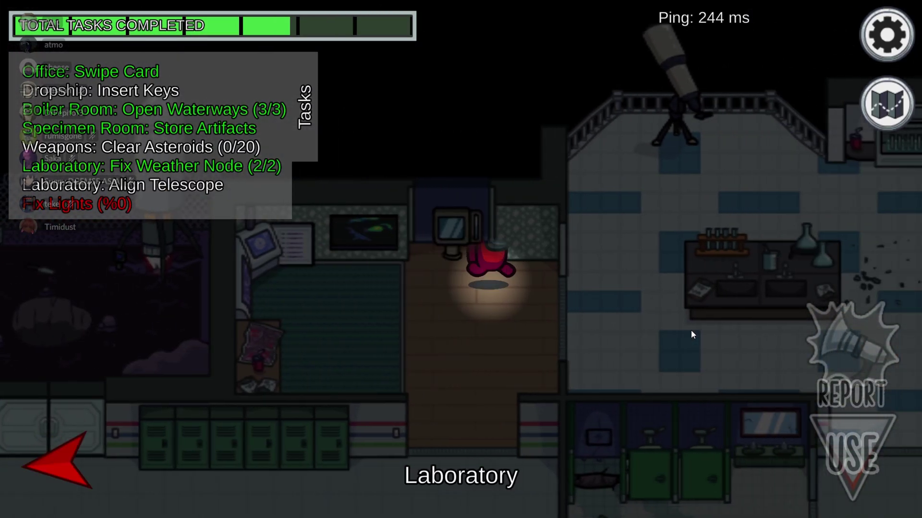
Walk through the Laboratory into the small adjoining room and back out
key(d)
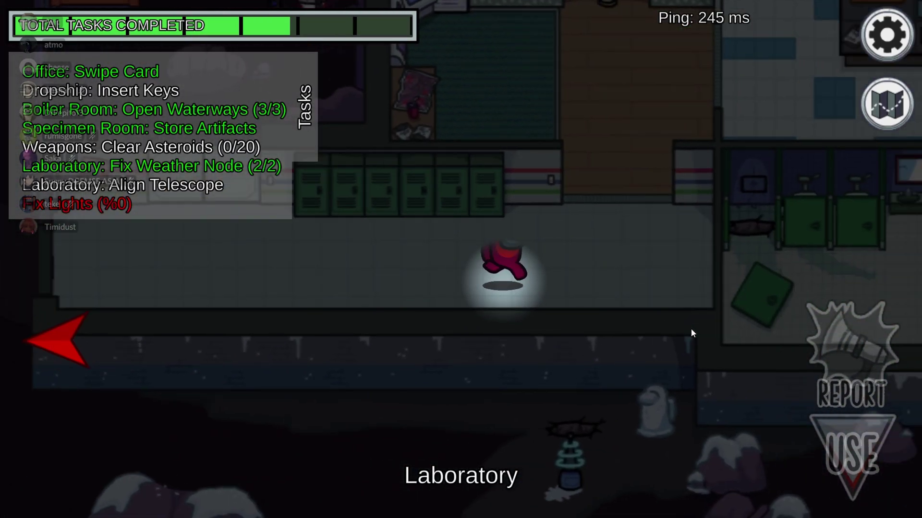
key(w)
key(a)
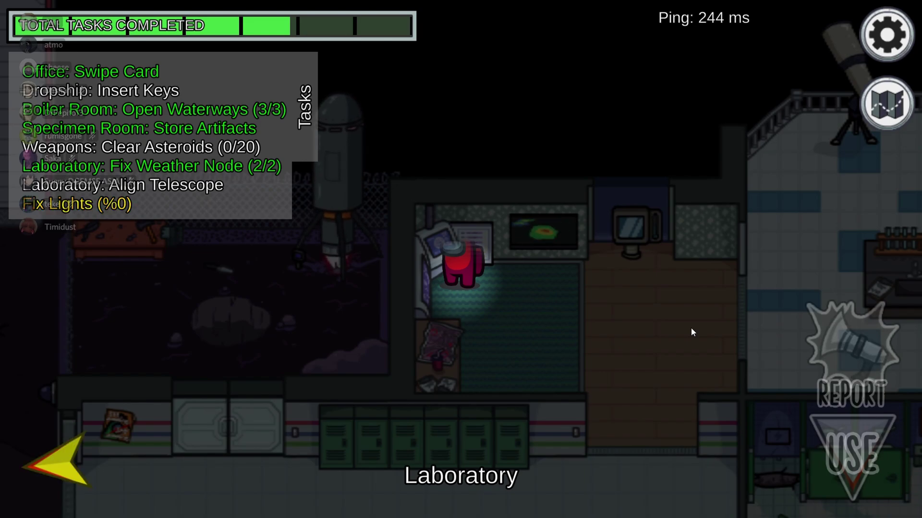
key(d)
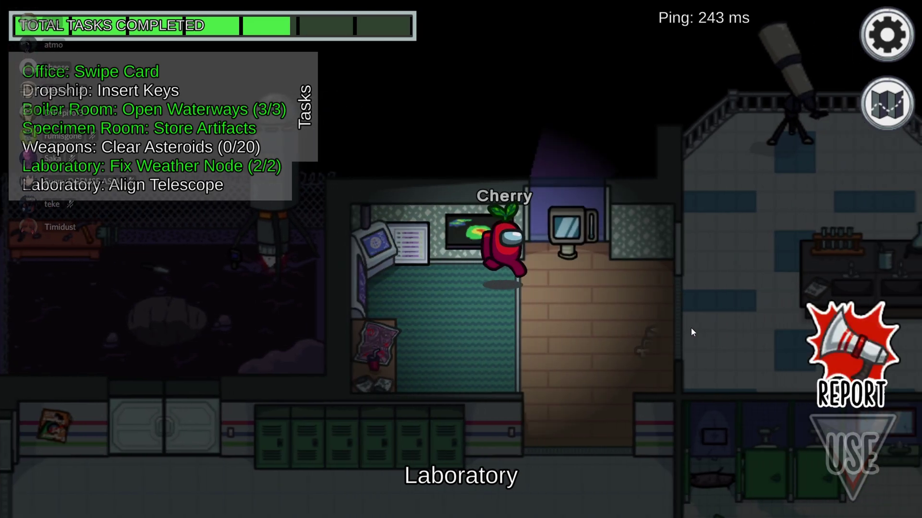
key(s)
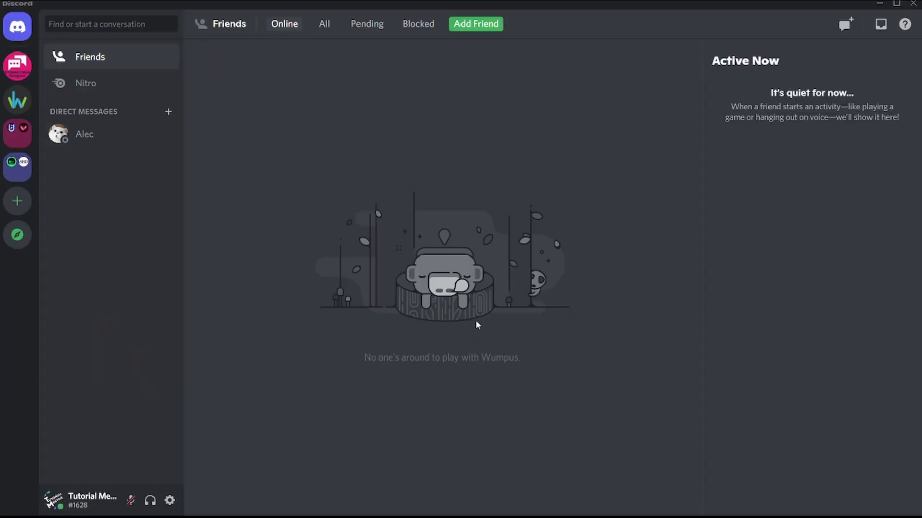
Show My Account's Password and Authentication section with two-factor authentication enabled
click(170, 501)
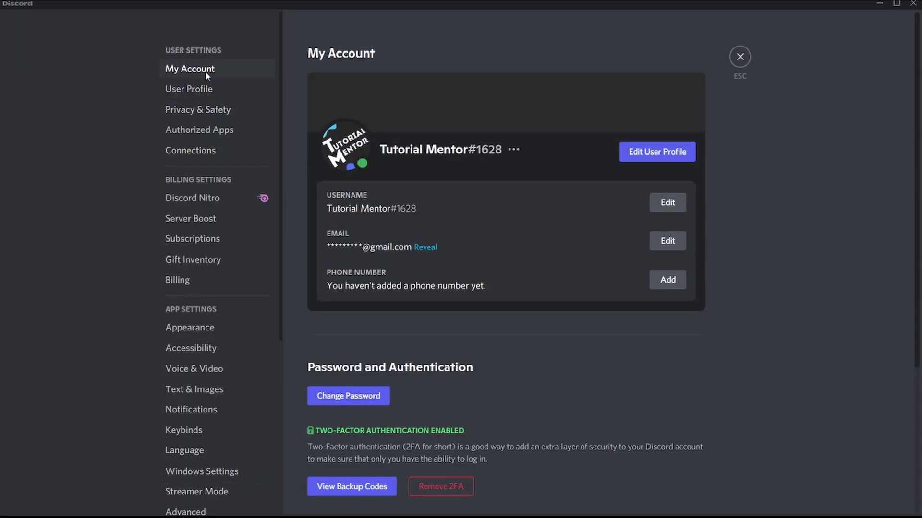
scroll(349, 191, down, 4)
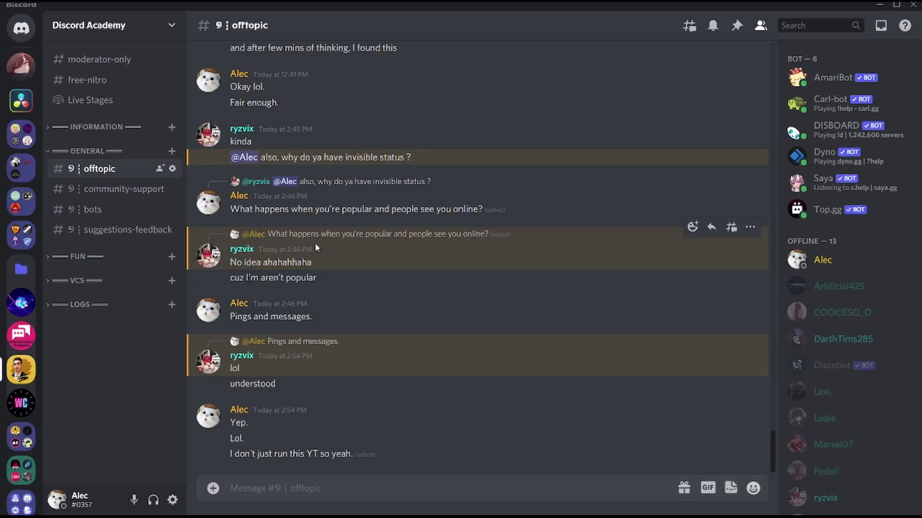
In Discord Academy's Server Settings > Moderation, choose Enable 2FA Requirement for moderators
click(132, 36)
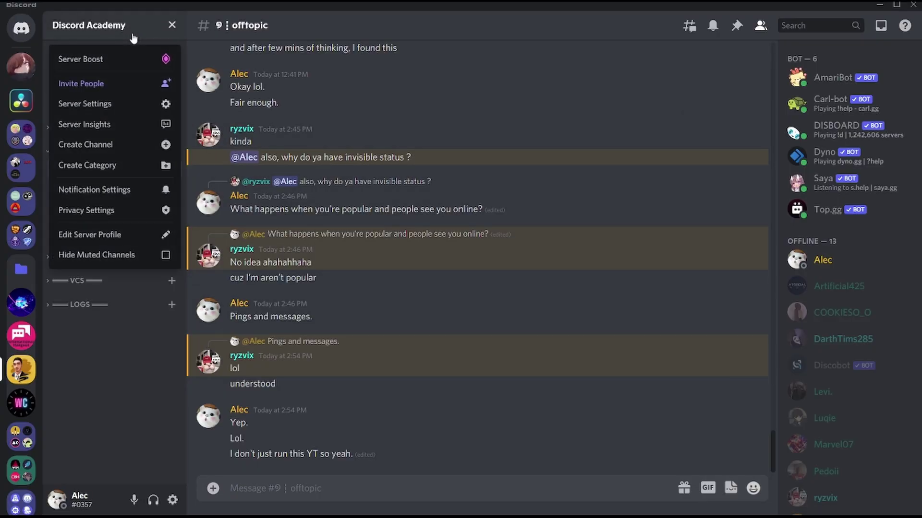
click(111, 105)
click(206, 151)
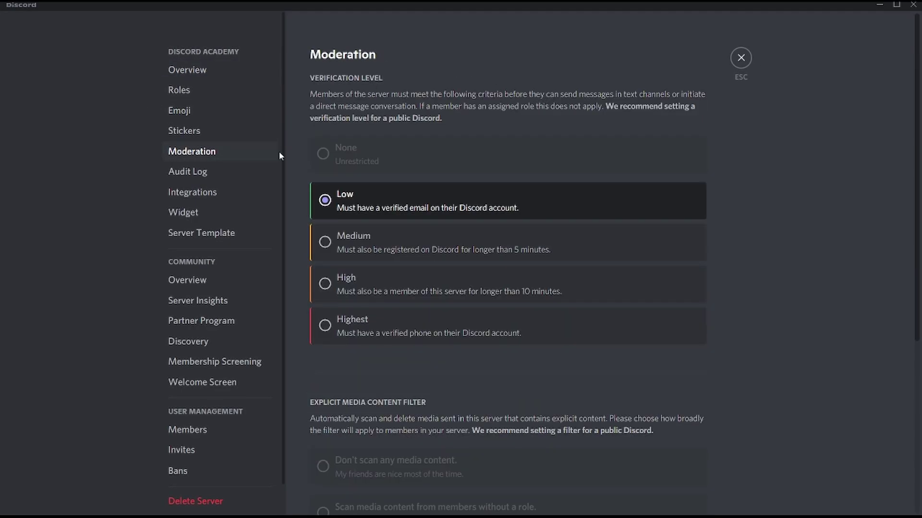
scroll(422, 233, down, 5)
click(459, 457)
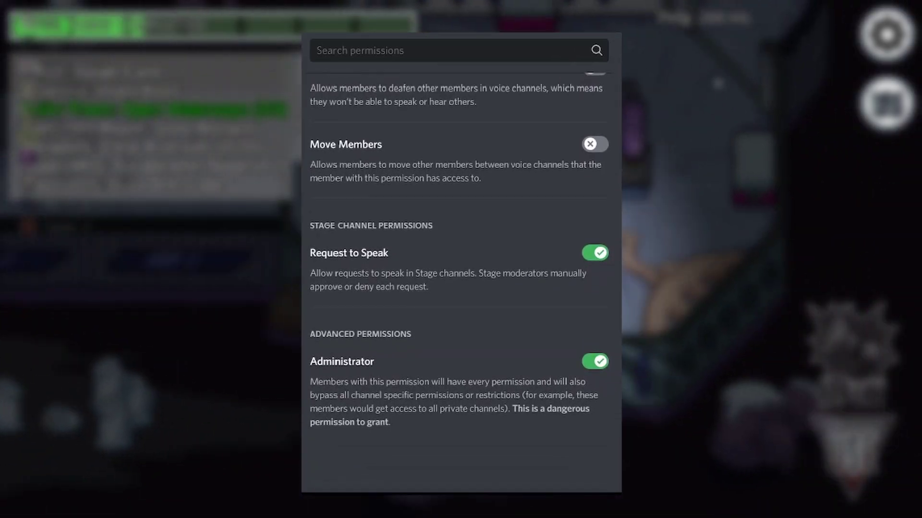
Finish Store Artifacts by placing the diamond, leaf, purple crystal and skull in their slots
key(e)
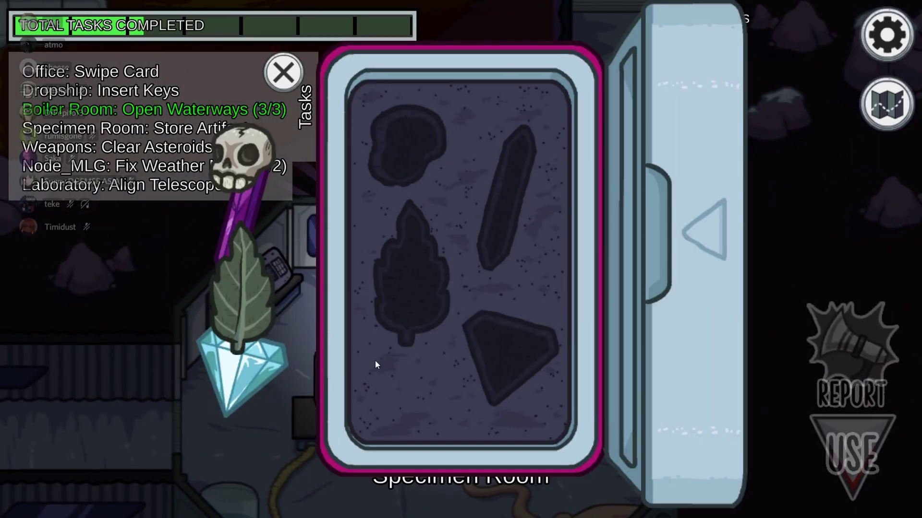
drag(242, 372, 546, 396)
drag(242, 288, 411, 276)
drag(242, 202, 506, 197)
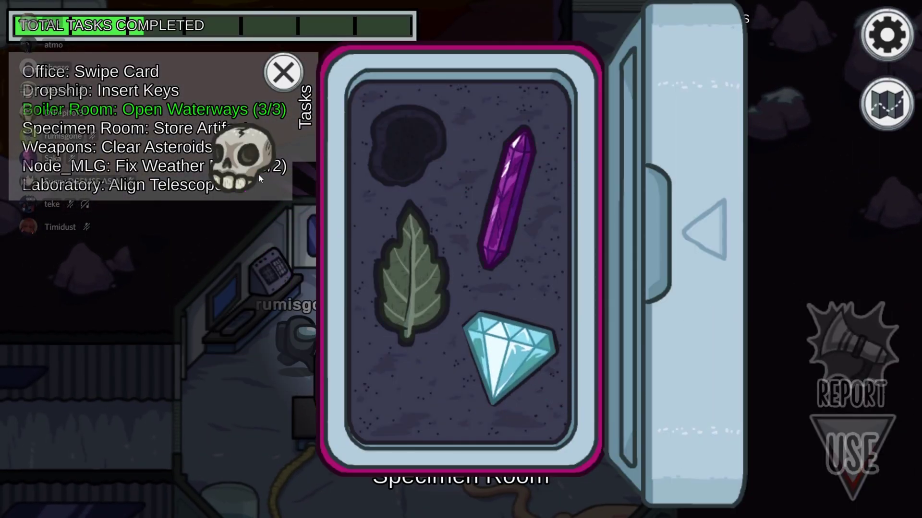
drag(257, 171, 407, 147)
Walk Cherry through Decontamination into the Laboratory and start Align Telescope
key(w)
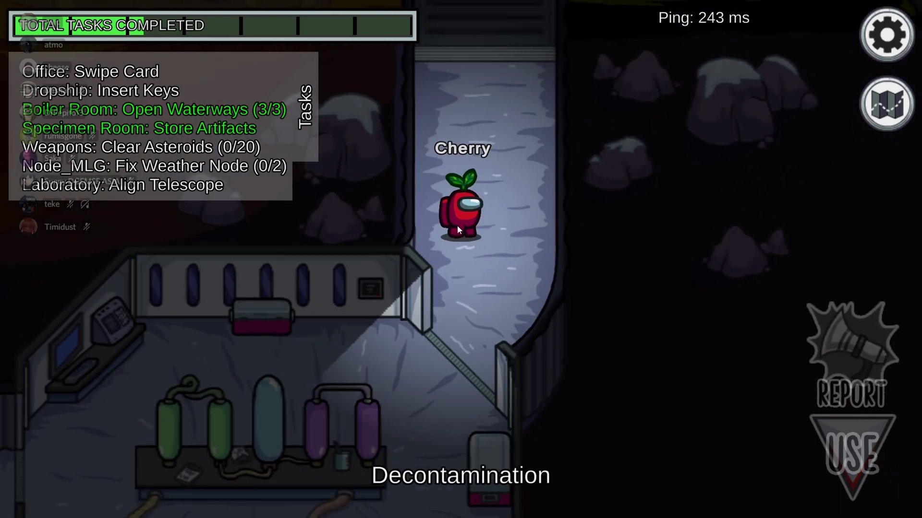
key(w)
key(a)
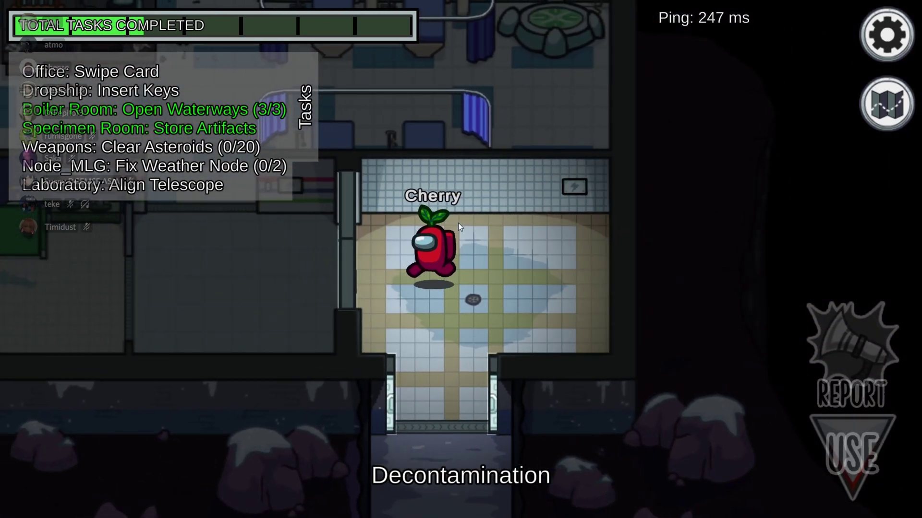
key(d)
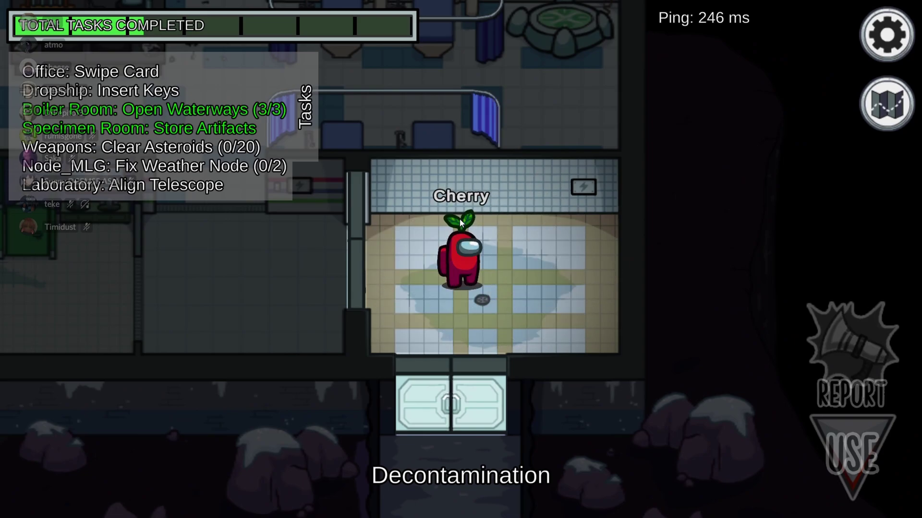
key(a)
key(w)
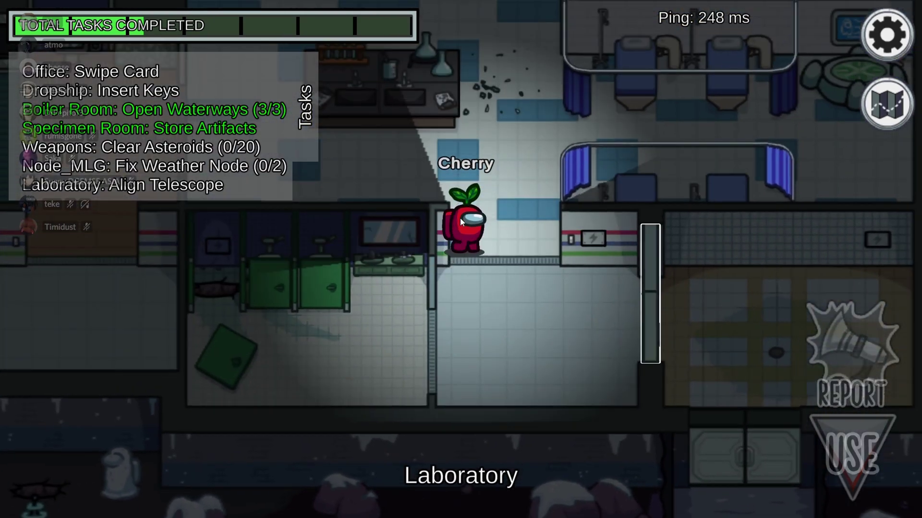
key(w)
key(a)
key(w)
key(e)
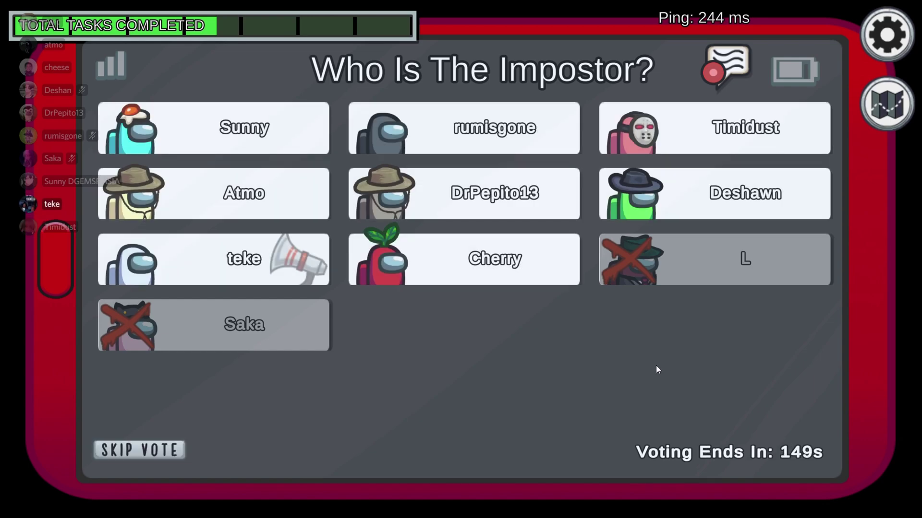
Send a popcorn message in the emergency meeting chat
click(723, 73)
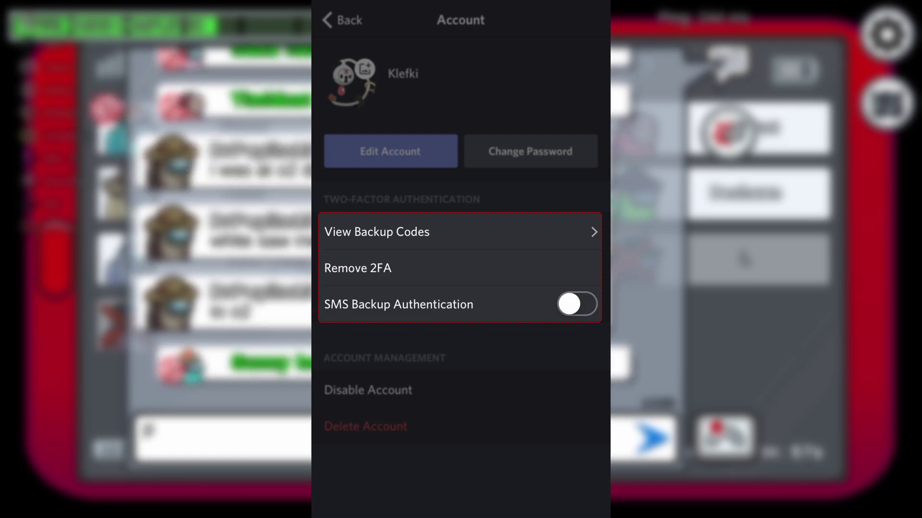
key(Return)
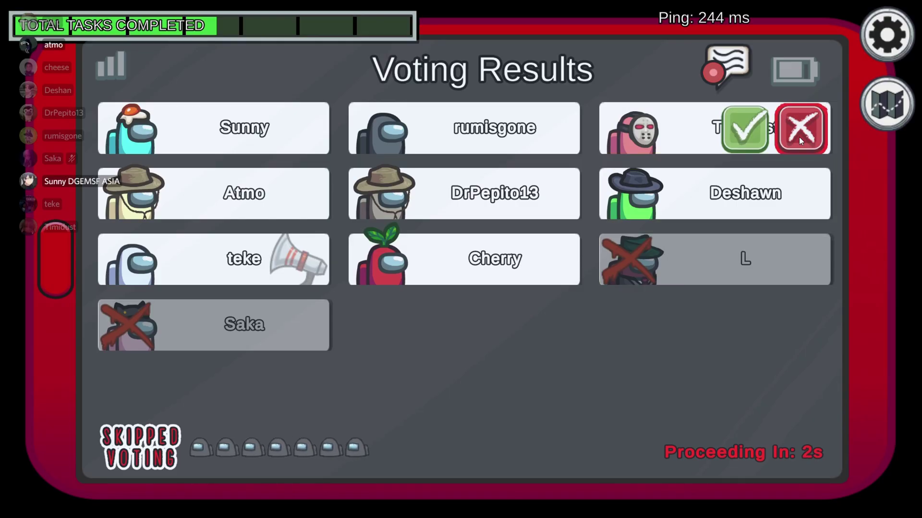
Cancel the vote against Timidust, then walk Cherry to the Office and swipe the card
click(799, 140)
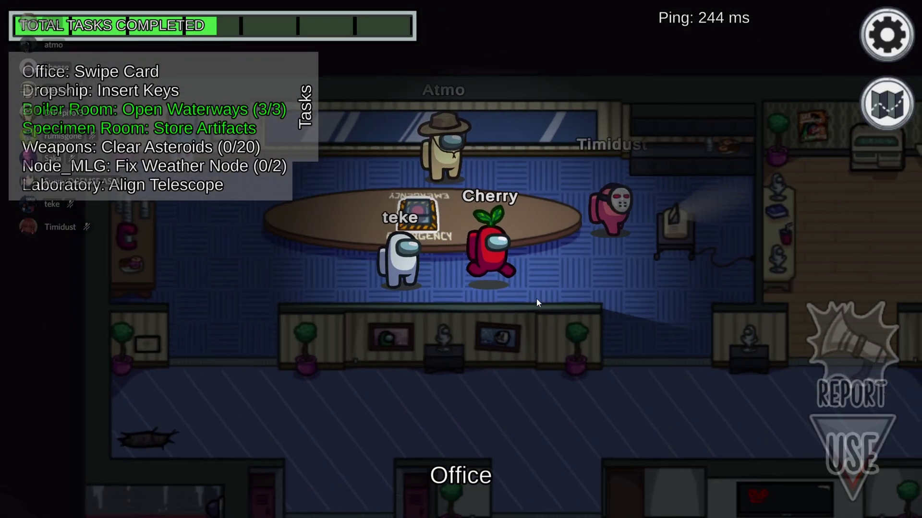
key(s)
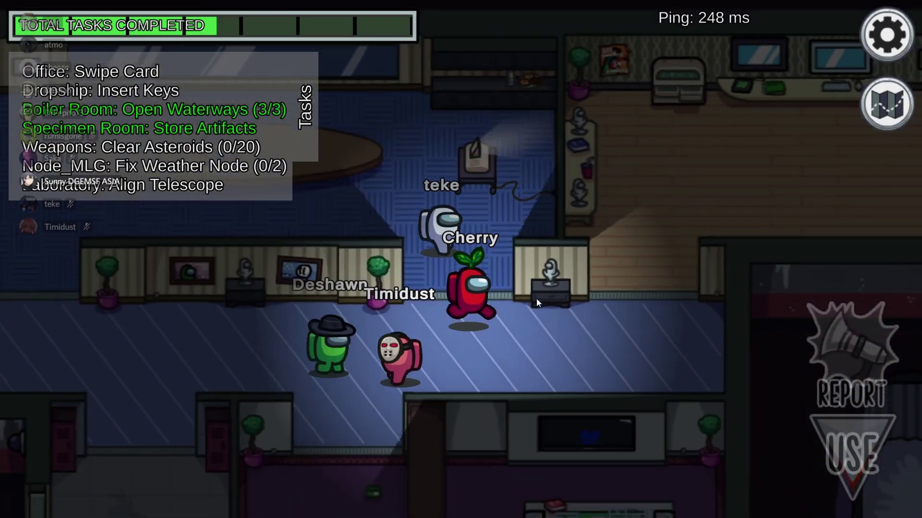
key(w)
key(d)
key(a)
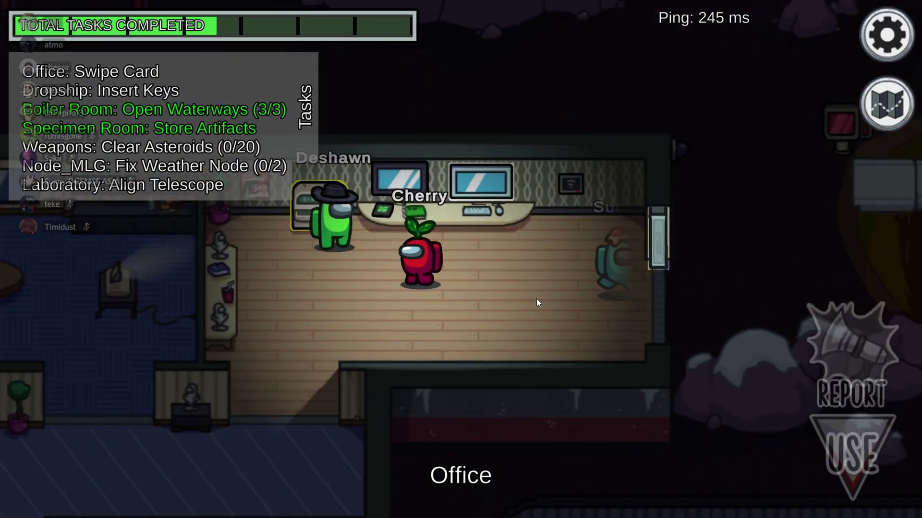
key(e)
click(396, 396)
drag(246, 264, 677, 197)
Walk across the snow to the weather node panel and trace the power path
key(d)
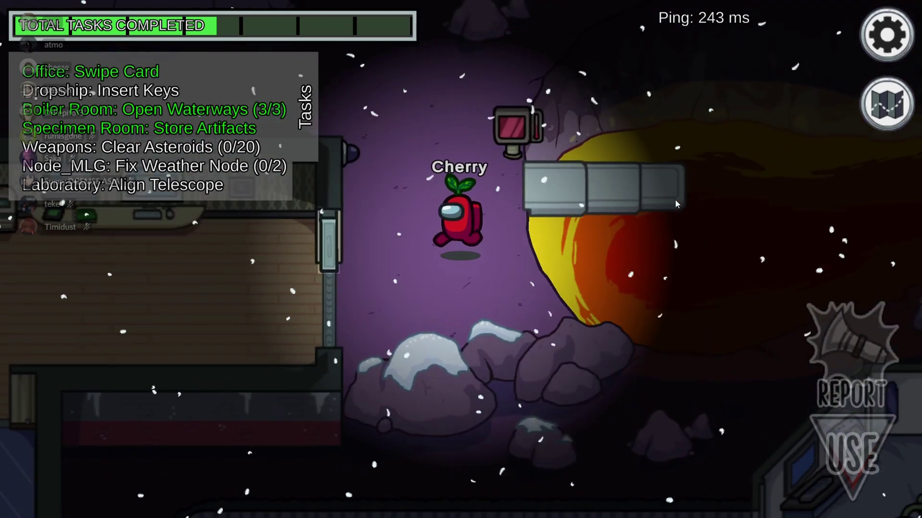
key(w)
key(s)
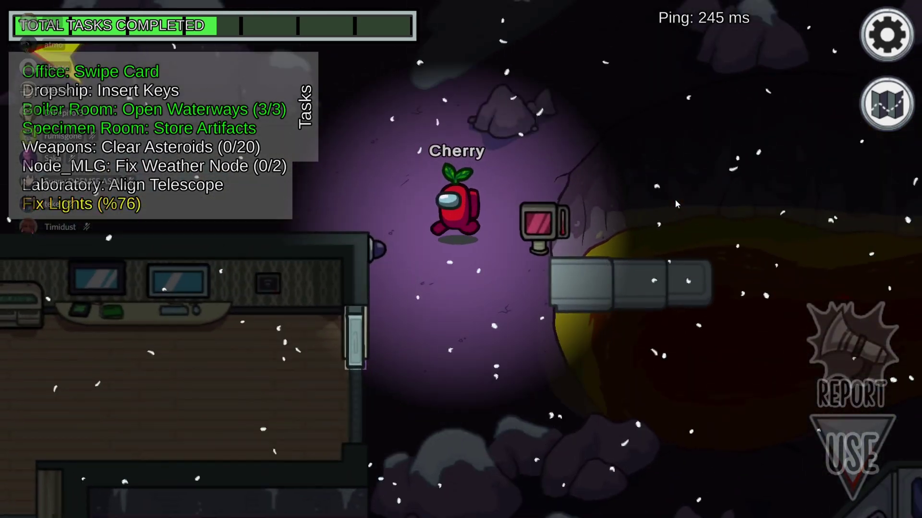
key(w)
key(d)
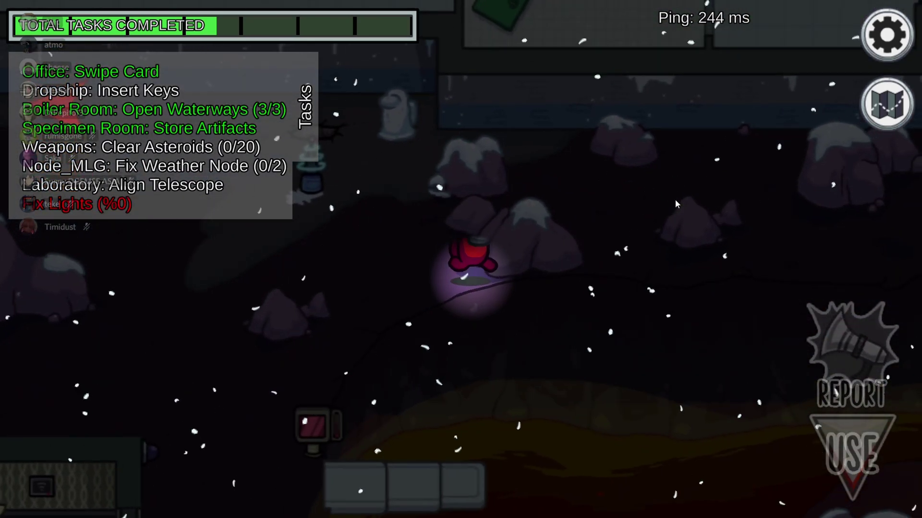
key(w)
key(a)
key(e)
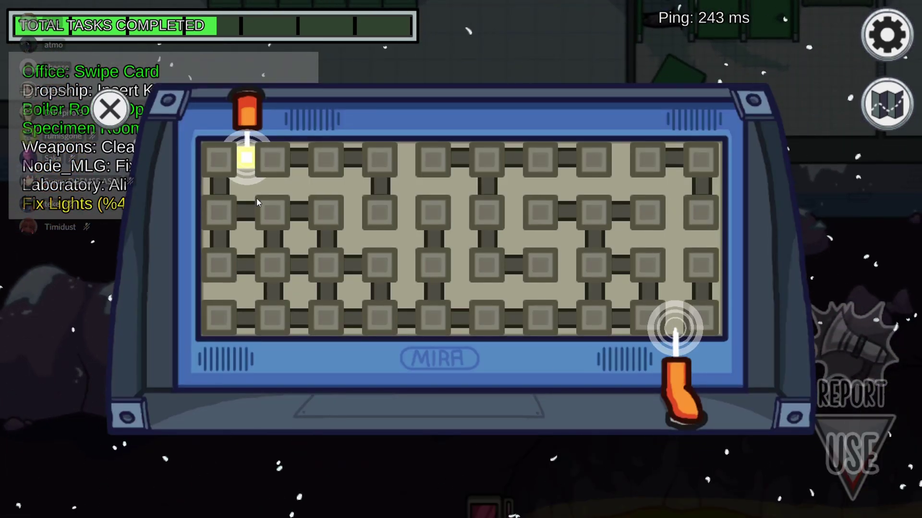
mouse_move(255, 197)
mouse_down()
mouse_move(448, 180)
mouse_move(562, 282)
mouse_move(585, 190)
mouse_move(677, 331)
mouse_up()
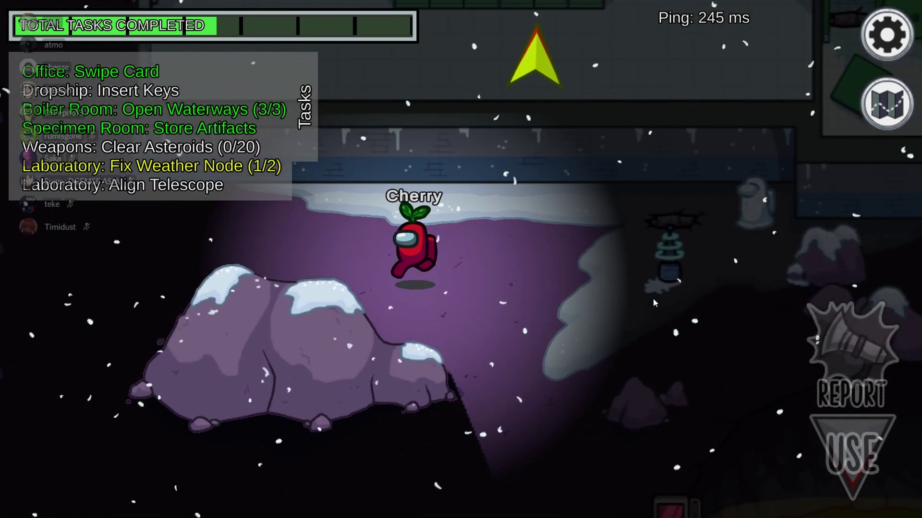
Flip two Laboratory light switches to start restoring the sabotaged lights
key(a)
key(w)
key(e)
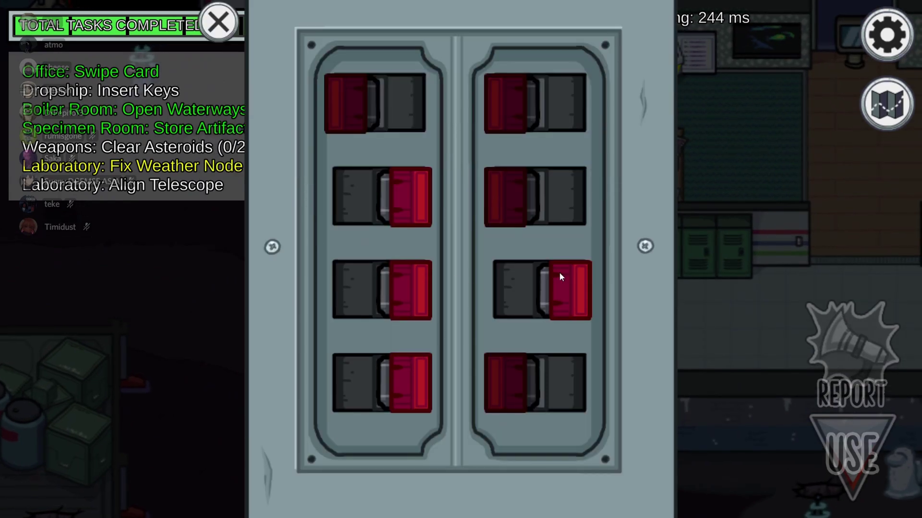
click(543, 272)
click(414, 290)
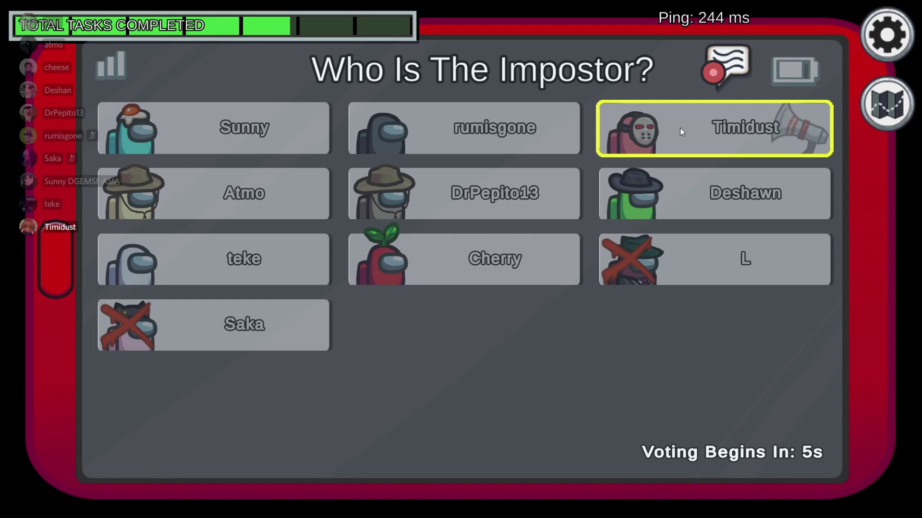
Open the chat during Timidust's emergency meeting while the vote ends skipped
click(725, 62)
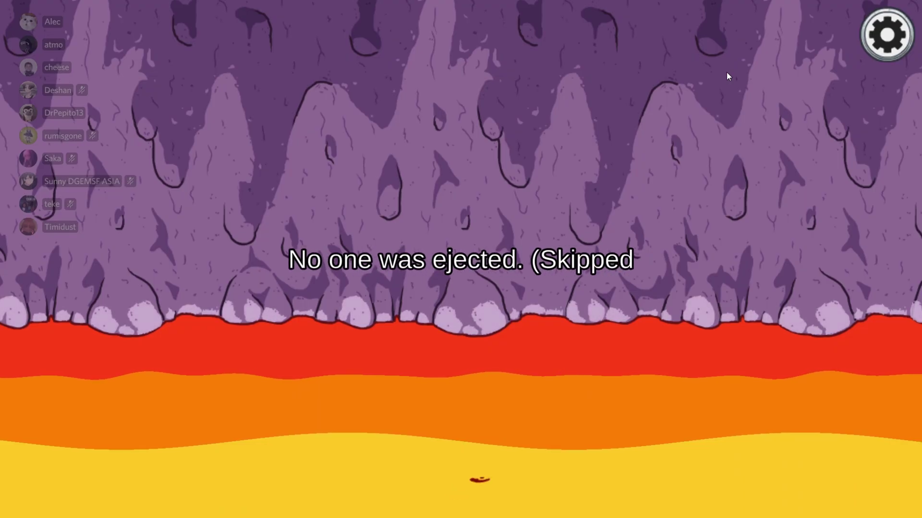
Walk Cherry to the Laboratory weather node panel and connect the final Node_MLG path
key(s)
key(d)
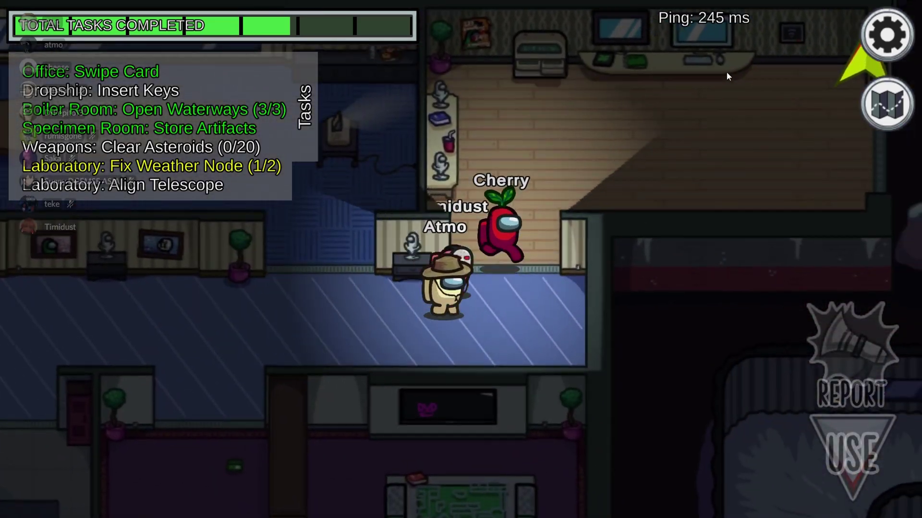
key(s)
key(d)
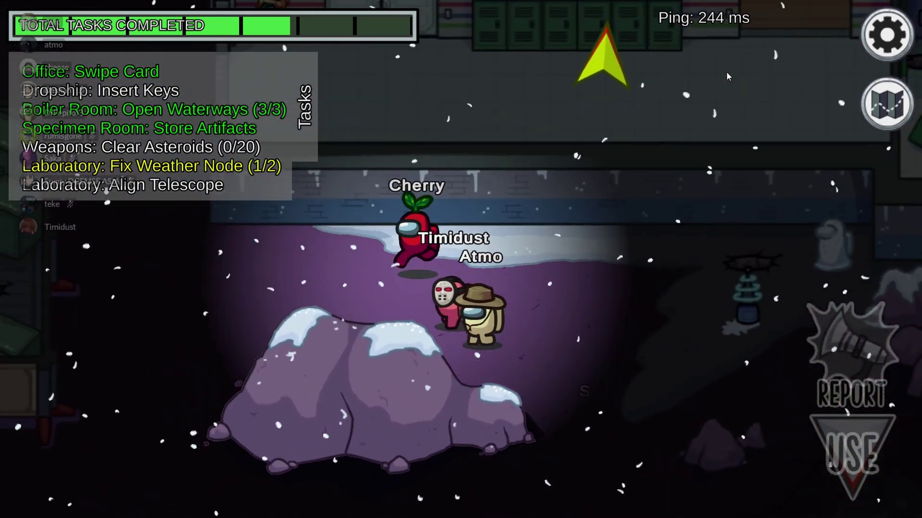
key(a)
key(w)
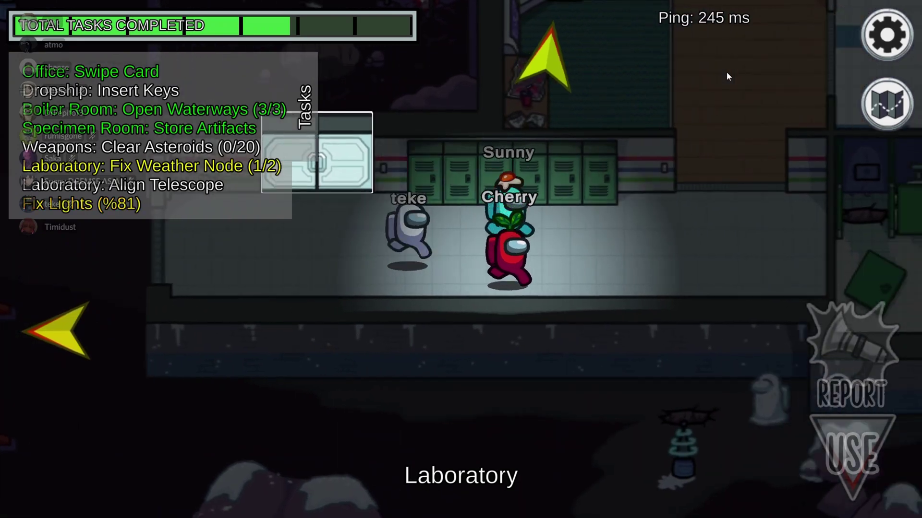
key(d)
key(w)
key(e)
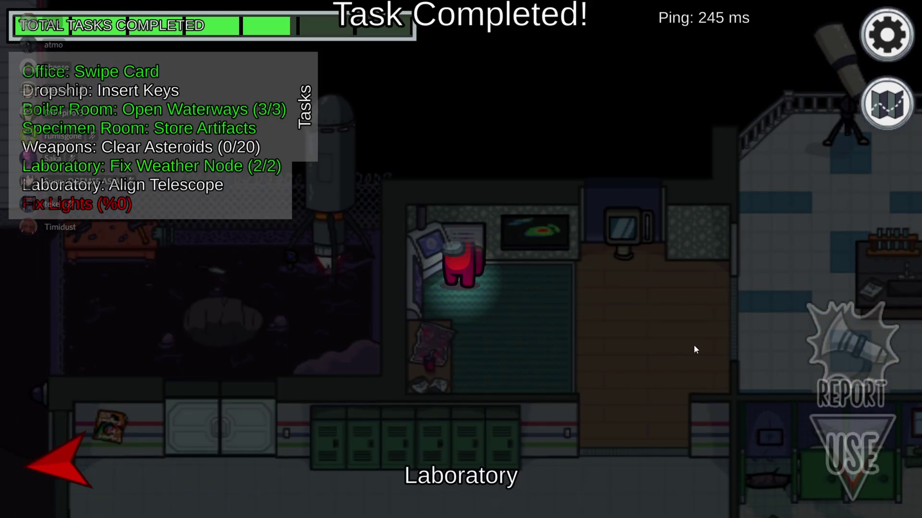
drag(693, 345, 690, 329)
Walk right through the darkened Laboratory and report the dead body there
key(s)
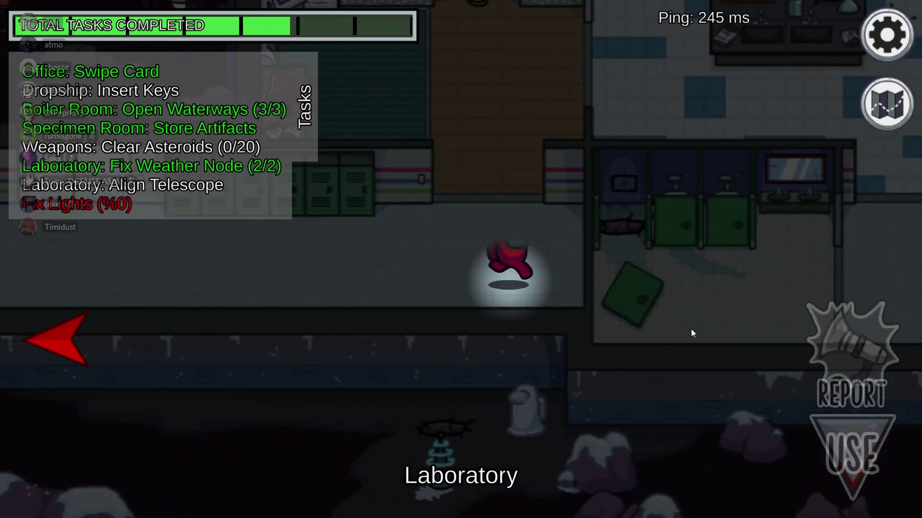
key(w)
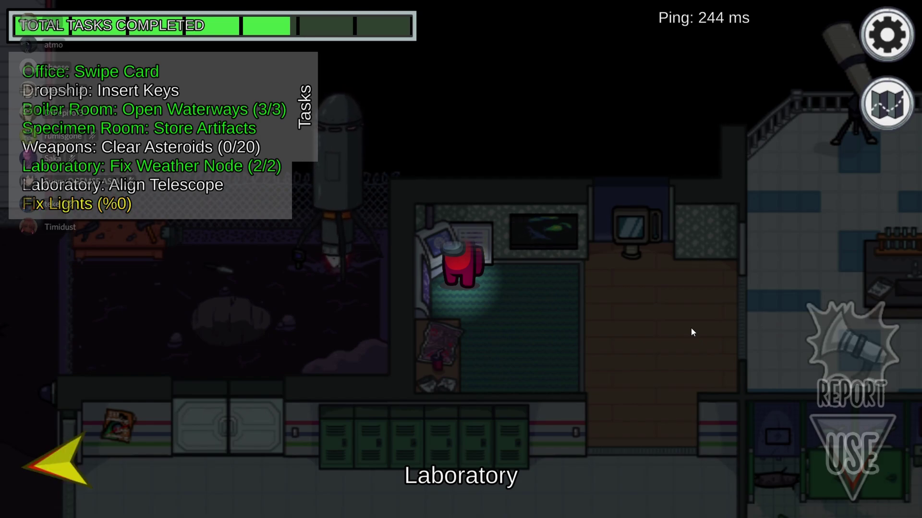
key(d)
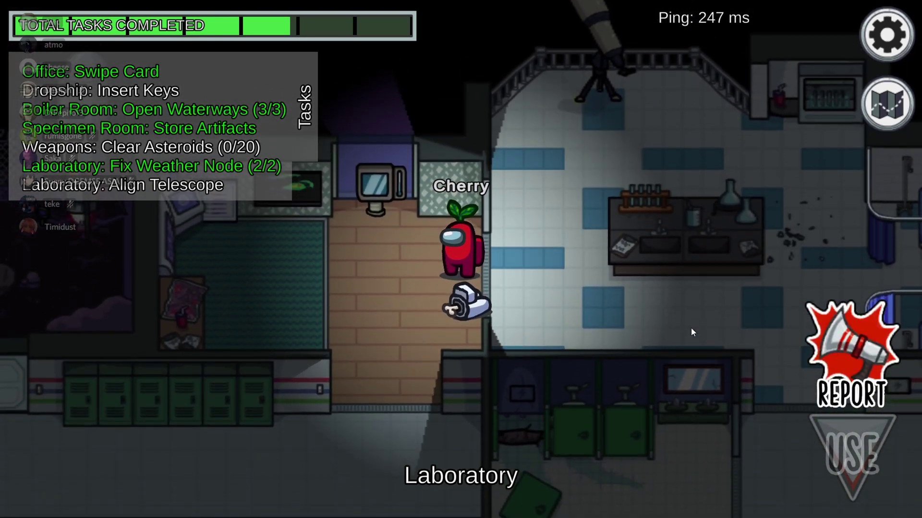
click(838, 345)
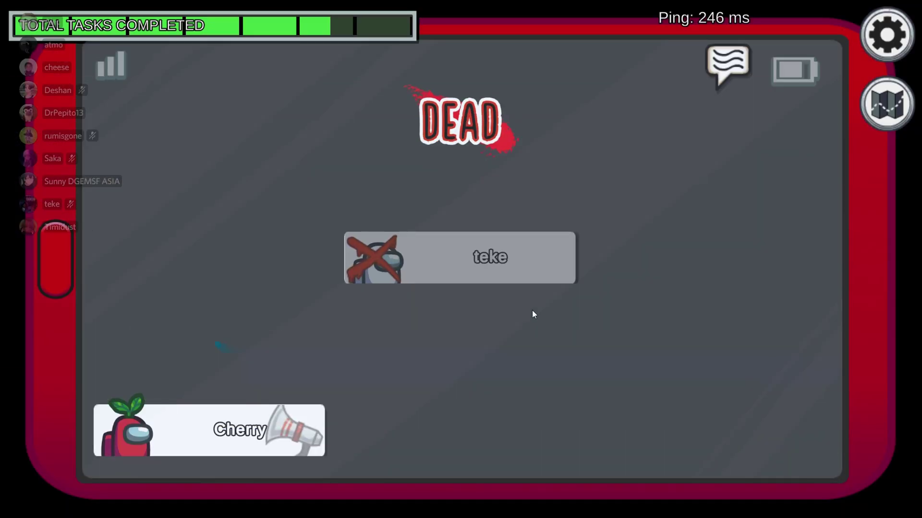